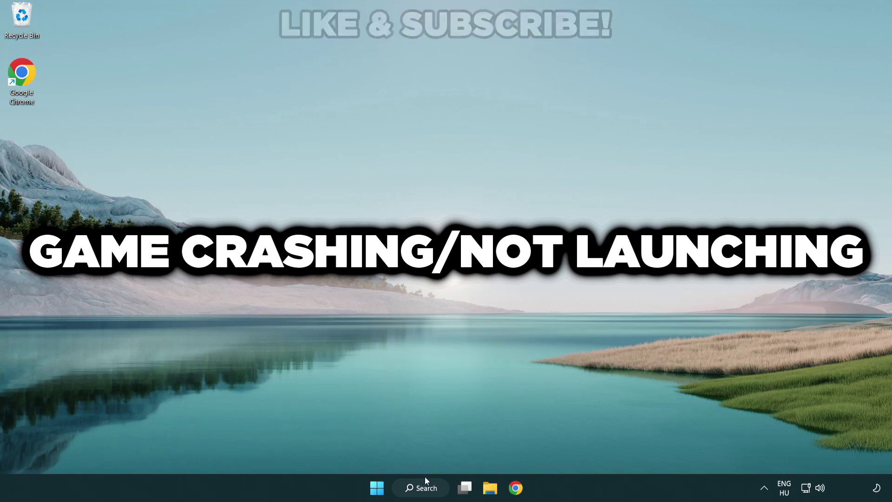
# - Search Windows for 'device manager' to bring up Device Manager as the best match
pyautogui.click(430, 493)
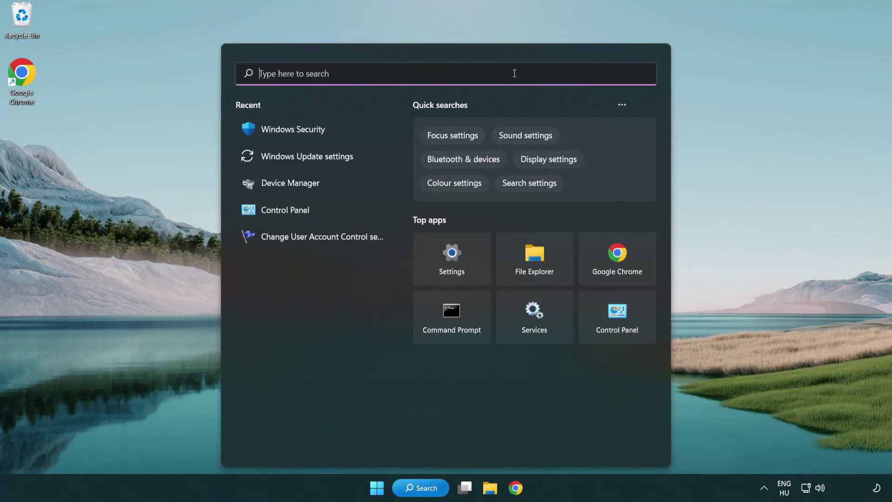
pyautogui.write('device m')
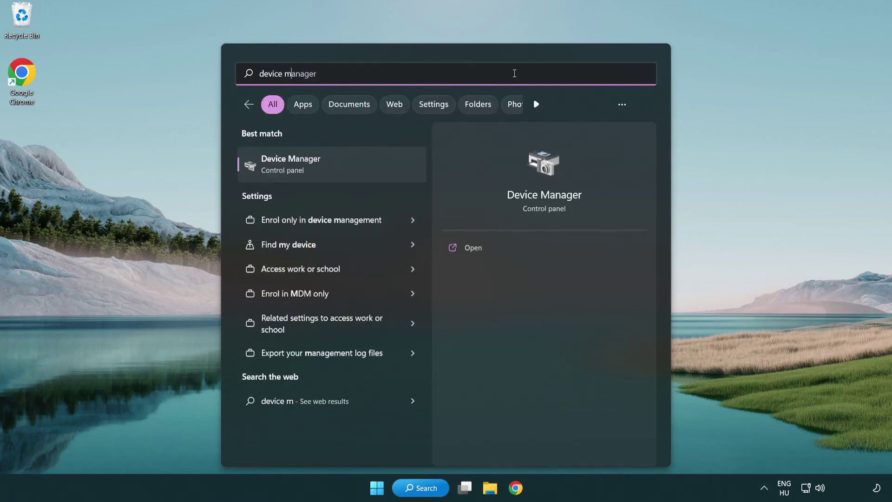
pyautogui.write('anager')
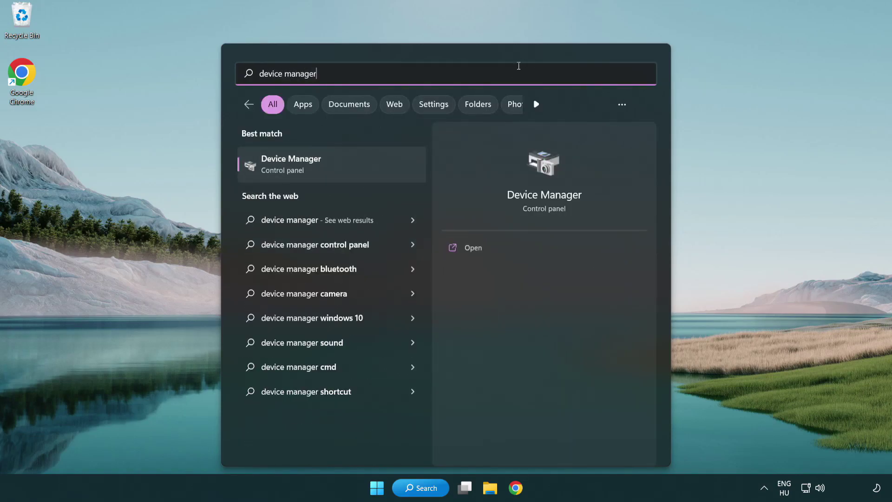
# - Open Device Manager and expand Display adapters to show the VMware SVGA 3D adapter
pyautogui.click(357, 169)
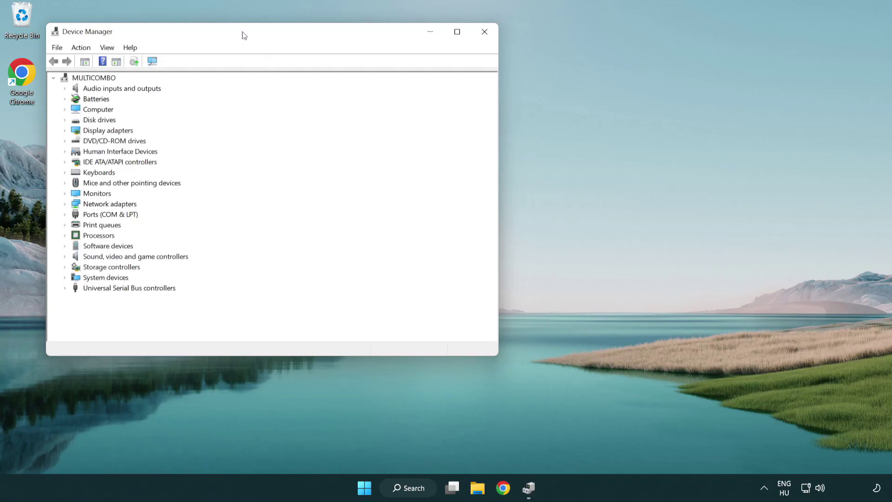
pyautogui.moveTo(243, 33); pyautogui.dragTo(391, 86)
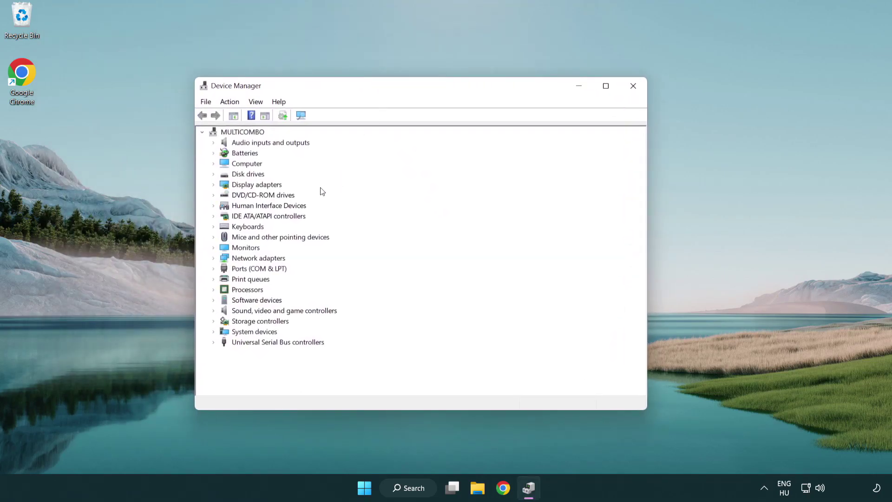
pyautogui.click(247, 188)
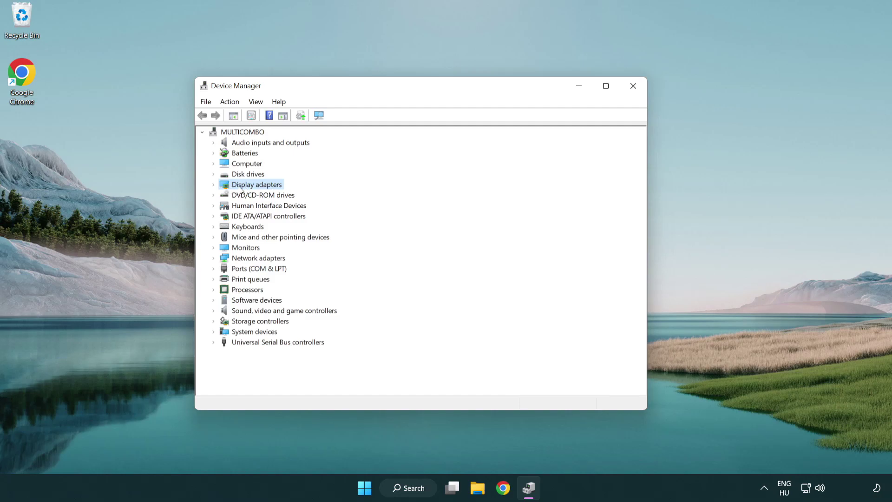
pyautogui.click(215, 187)
pyautogui.click(251, 197)
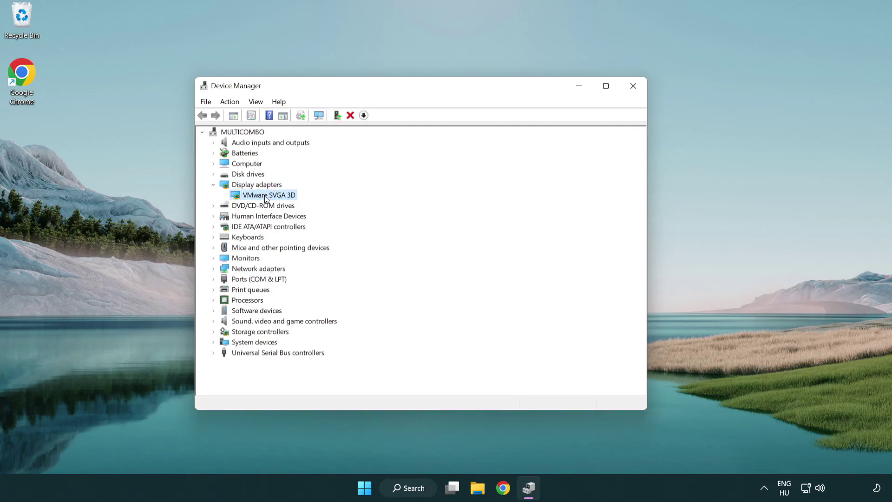
# - Search automatically for a VMware SVGA 3D driver, confirming the best driver is already installed
pyautogui.rightClick(264, 195)
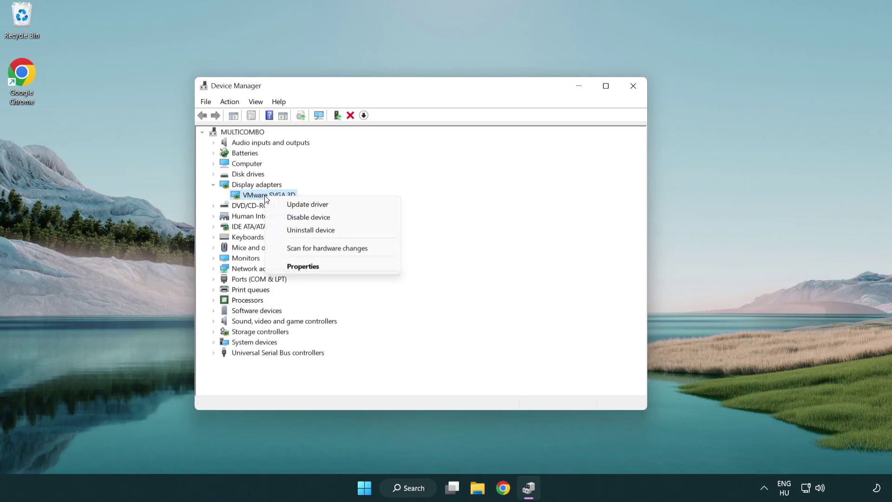
pyautogui.click(352, 206)
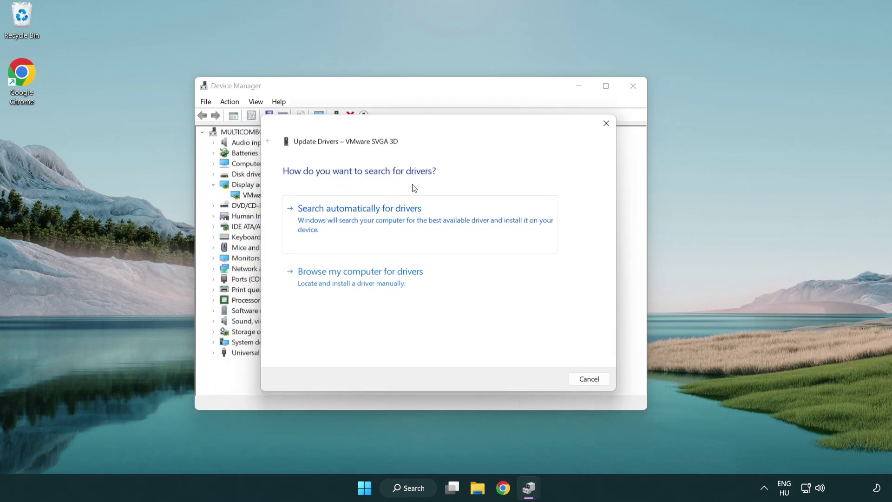
pyautogui.click(392, 217)
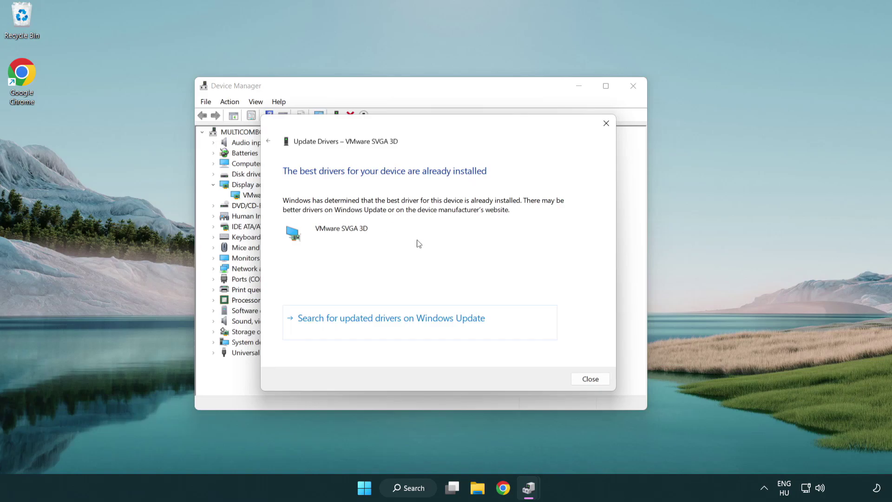
pyautogui.click(590, 379)
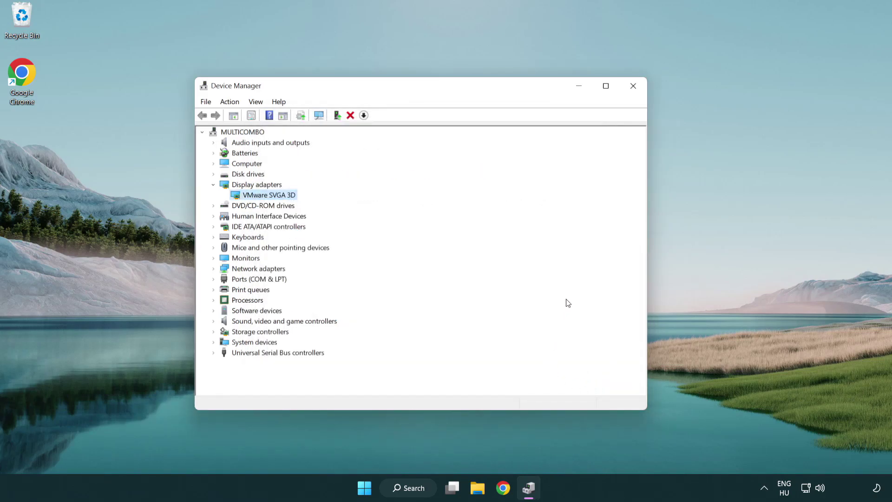
# - Close Device Manager and search Windows for 'update'
pyautogui.click(634, 88)
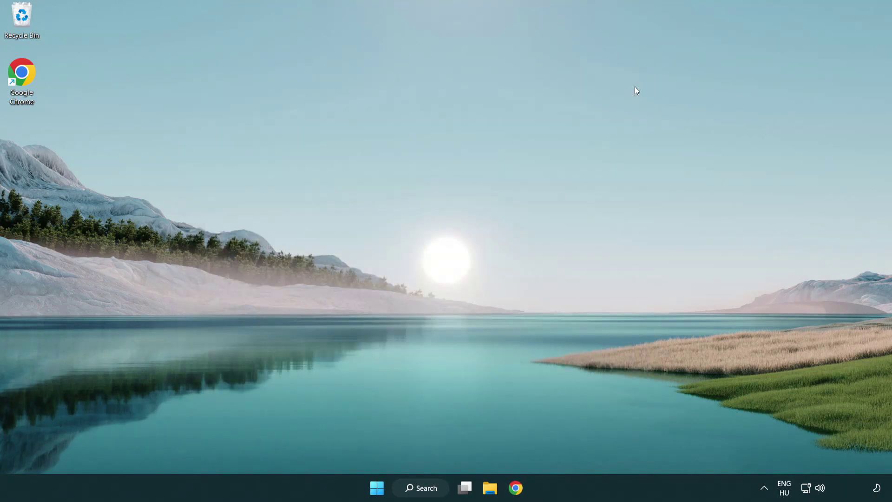
pyautogui.click(427, 487)
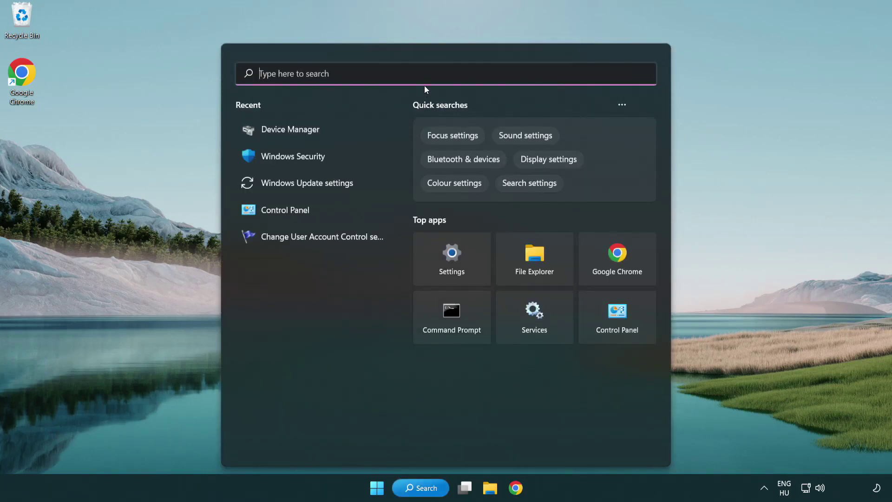
pyautogui.write('update')
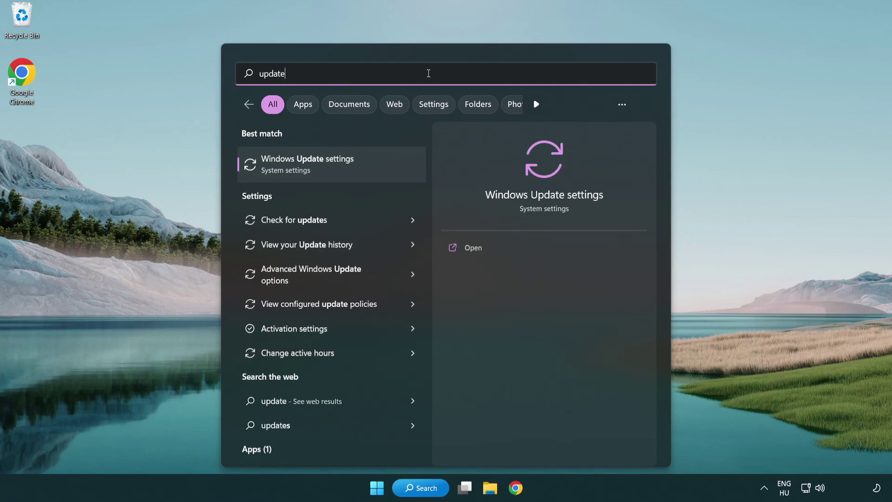
# - Check for Windows updates, confirm the PC is up to date, and close Settings
pyautogui.click(349, 172)
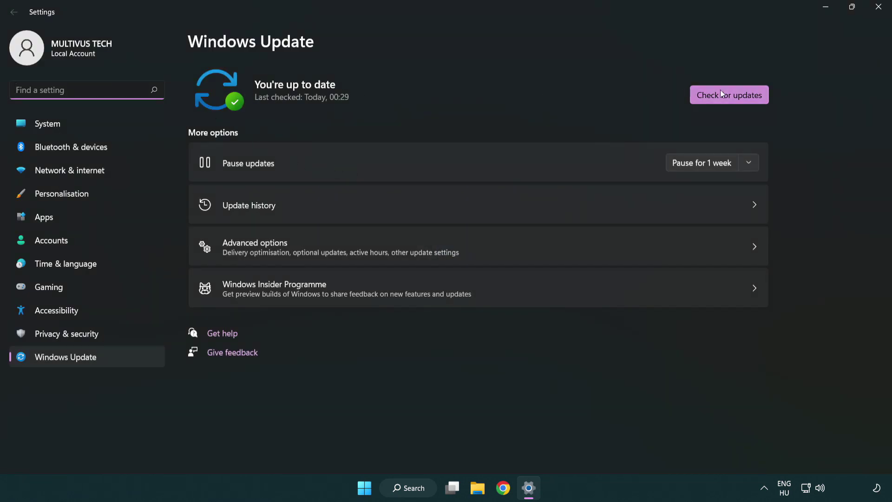
pyautogui.click(745, 101)
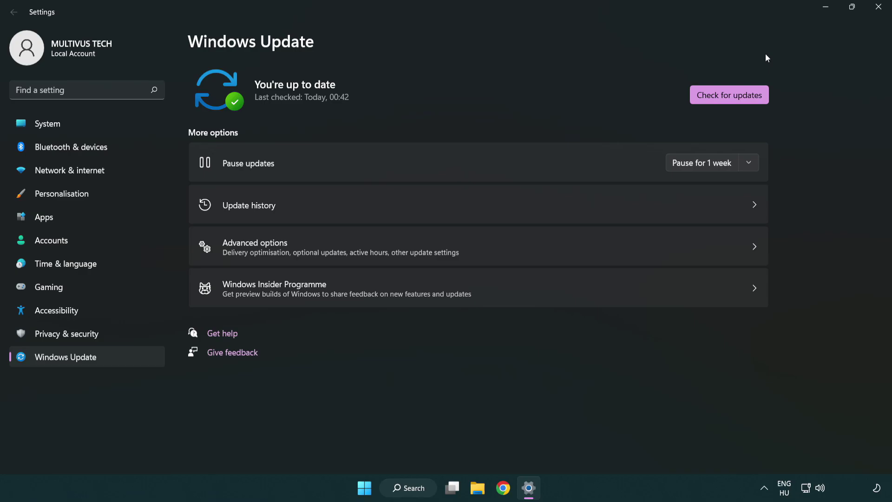
pyautogui.click(875, 14)
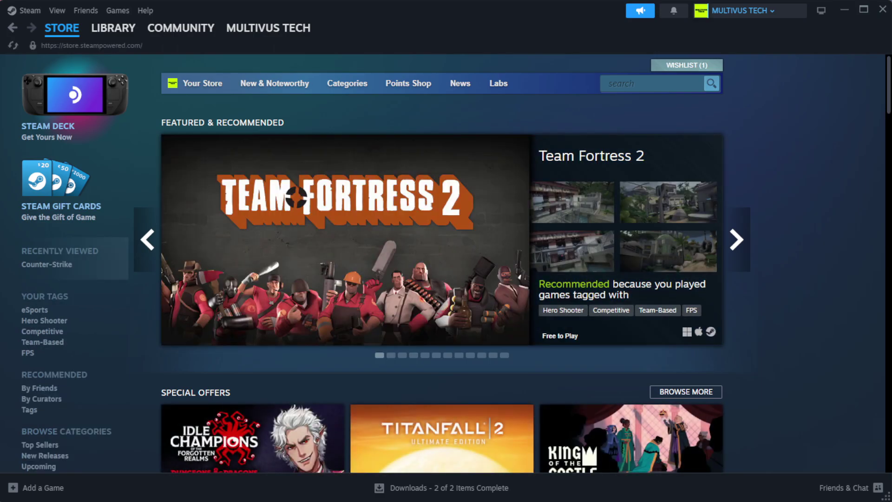
# - Go to Steam's Library home and bring up the context menu for YOUR NOT WORKING GAME
pyautogui.moveTo(112, 33)
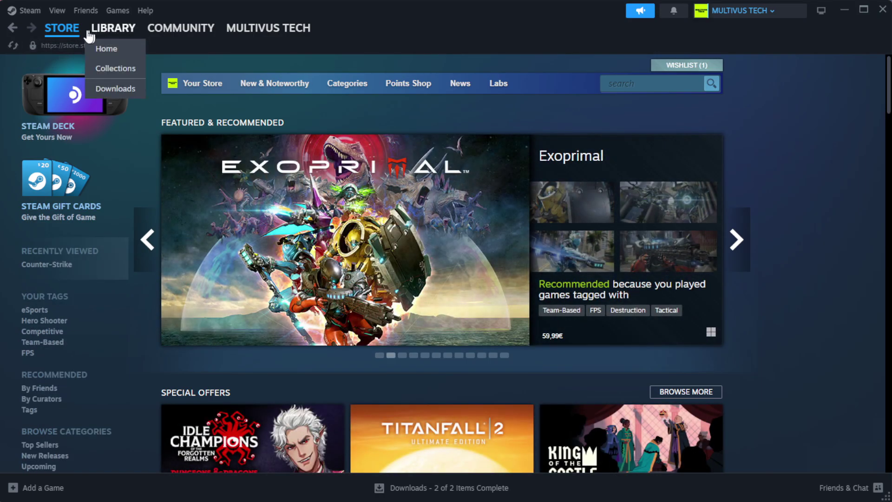
pyautogui.click(130, 51)
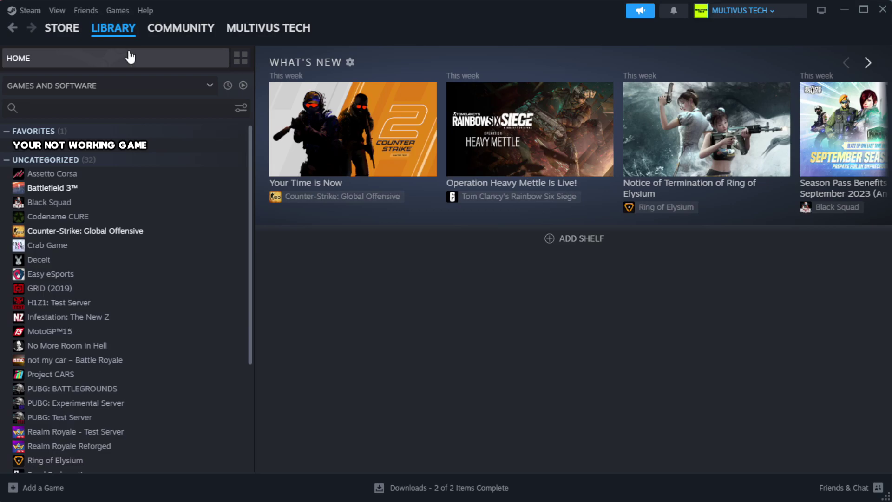
pyautogui.rightClick(220, 147)
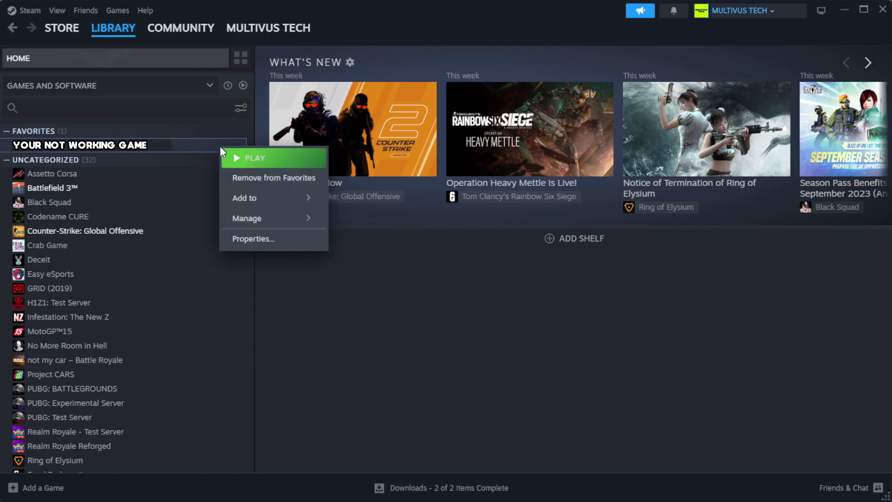
# - Verify YOUR NOT WORKING GAME's files from its Installed Files properties, validating all 1039 files
pyautogui.click(283, 247)
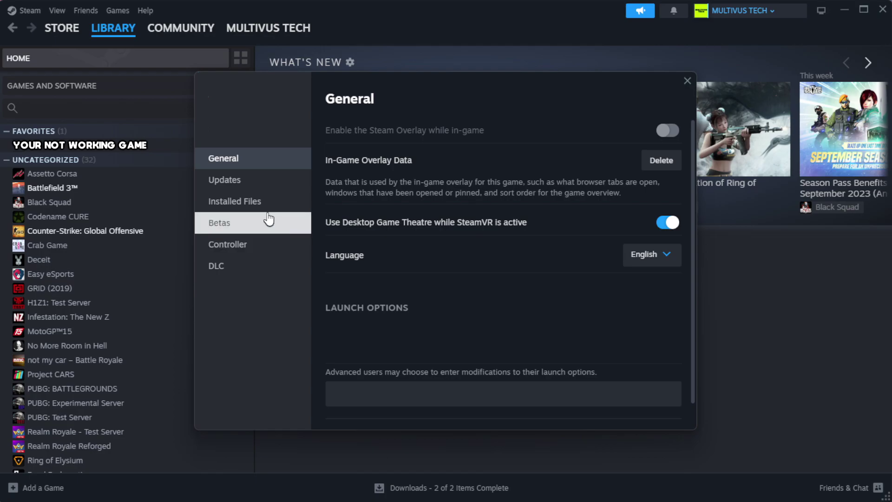
pyautogui.click(293, 212)
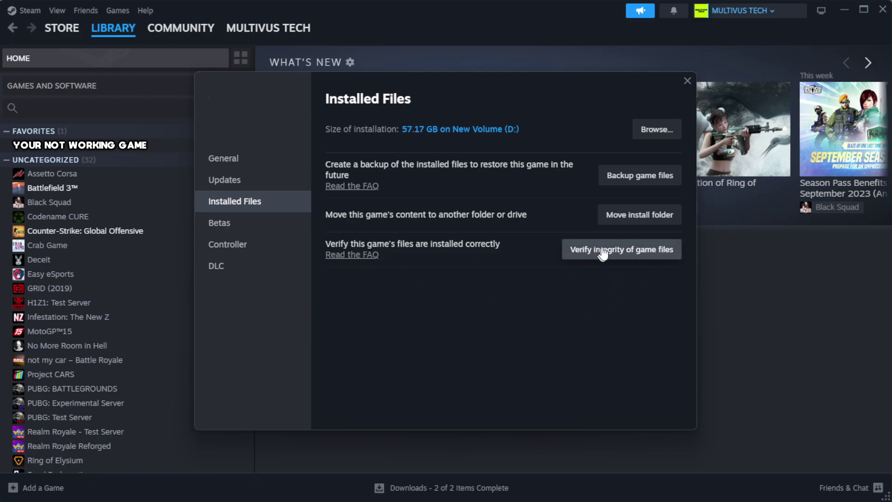
pyautogui.click(627, 253)
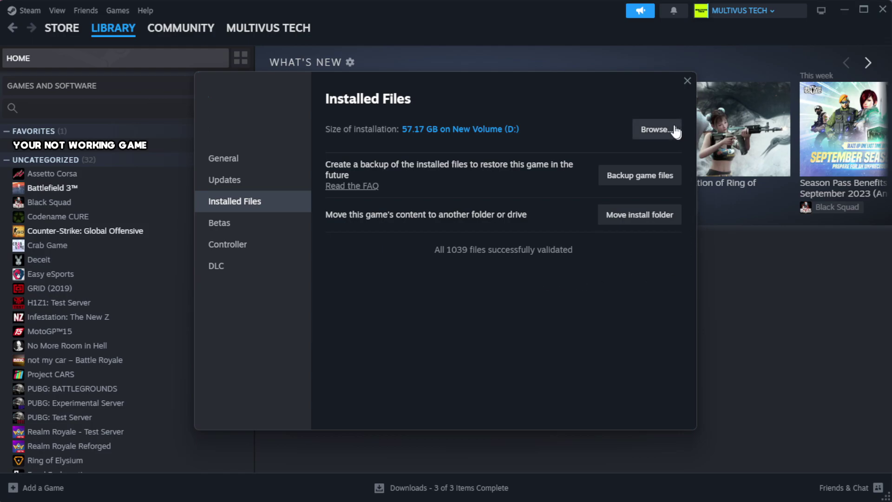
# - Open the game's install folder and show Properties for the YOUR NOT WORKING GAME shortcut
pyautogui.click(656, 131)
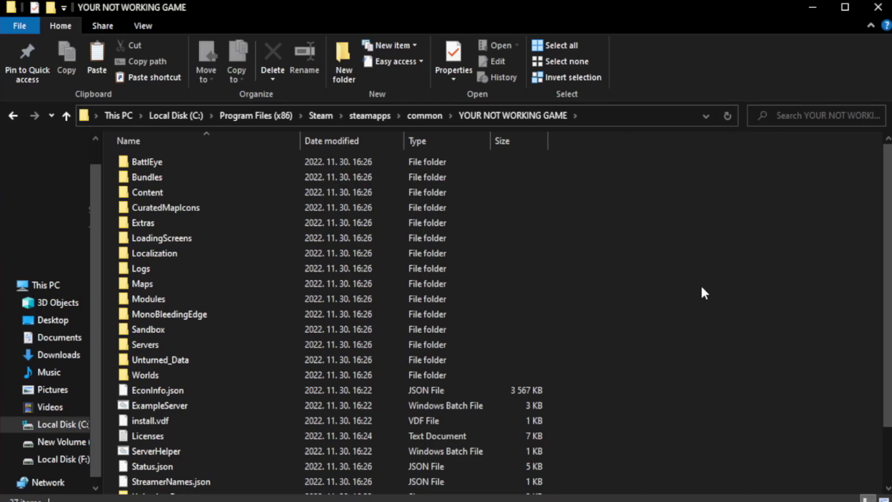
pyautogui.scroll(-2, 890, 251)
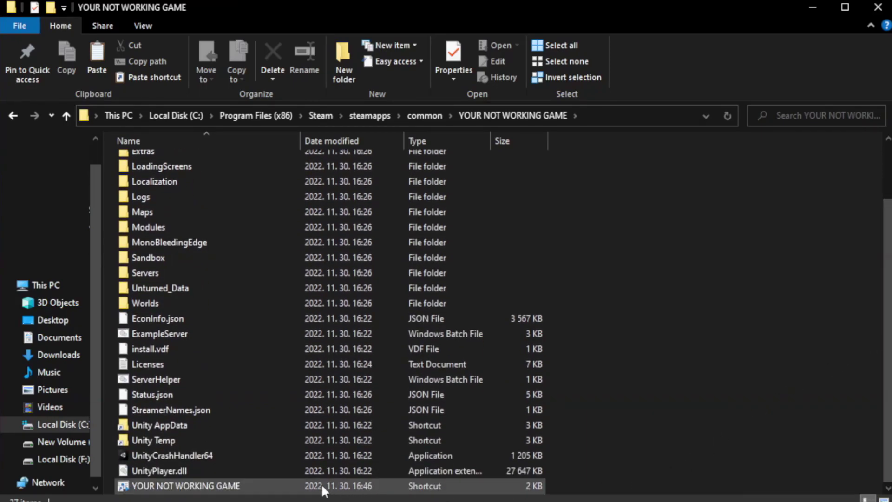
pyautogui.click(325, 486)
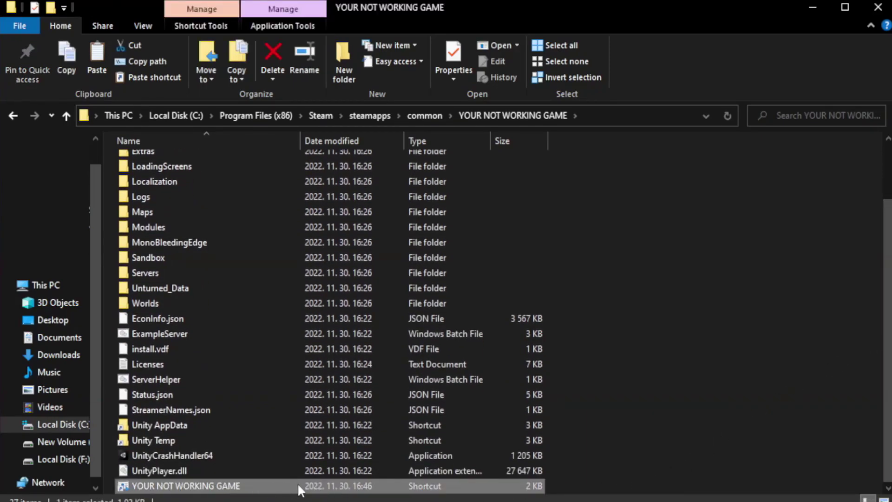
pyautogui.rightClick(297, 486)
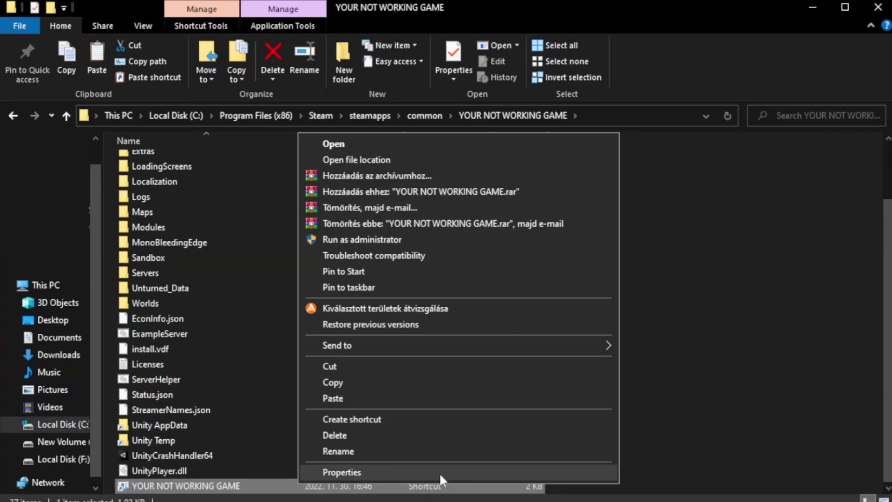
pyautogui.click(455, 473)
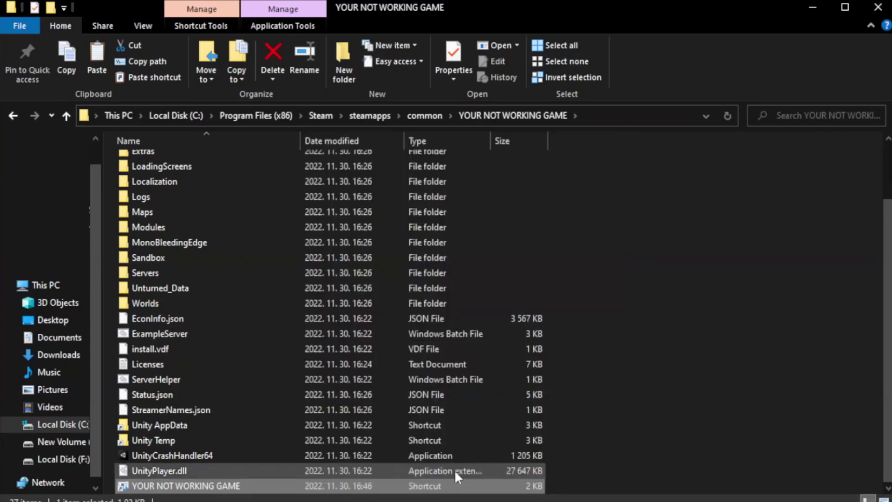
pyautogui.moveTo(445, 251); pyautogui.dragTo(448, 91)
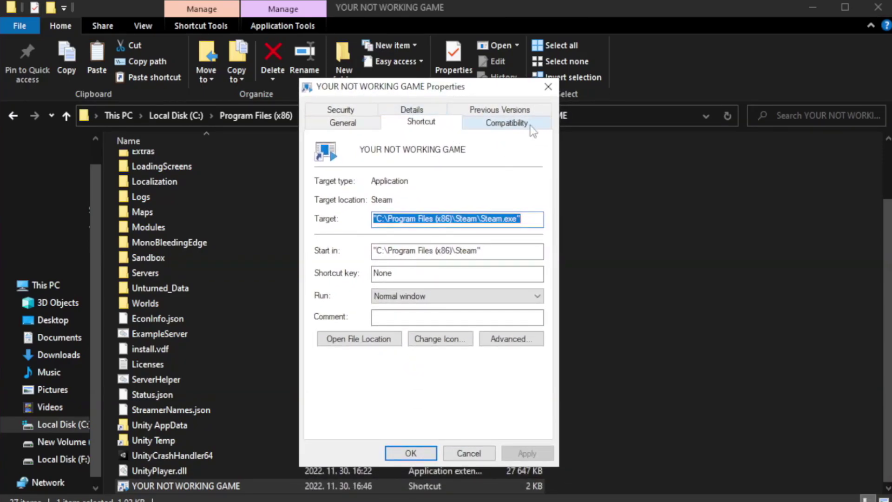
# - Set the shortcut to Windows 8 compatibility mode, run as administrator, fullscreen optimizations off, and save
pyautogui.click(502, 125)
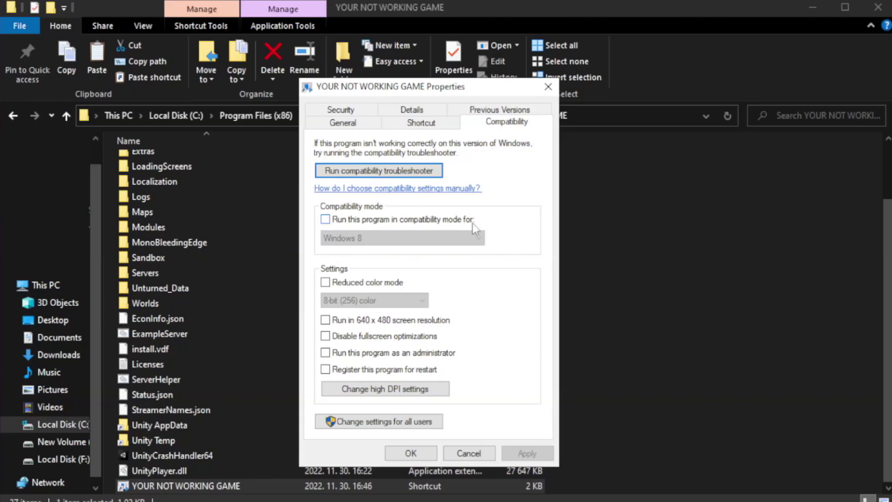
pyautogui.click(353, 219)
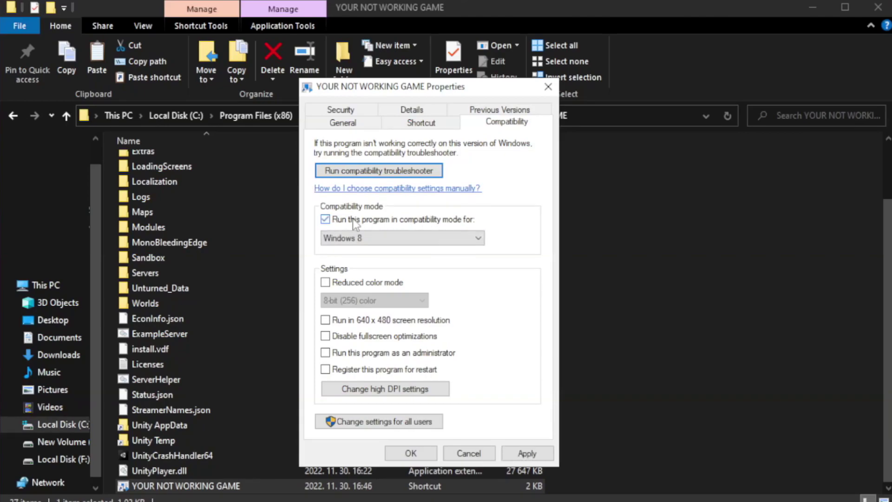
pyautogui.click(393, 236)
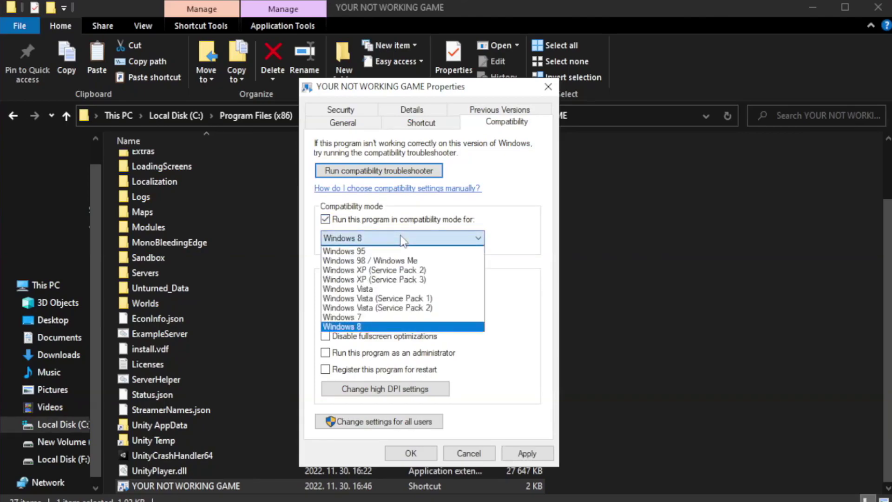
pyautogui.click(378, 328)
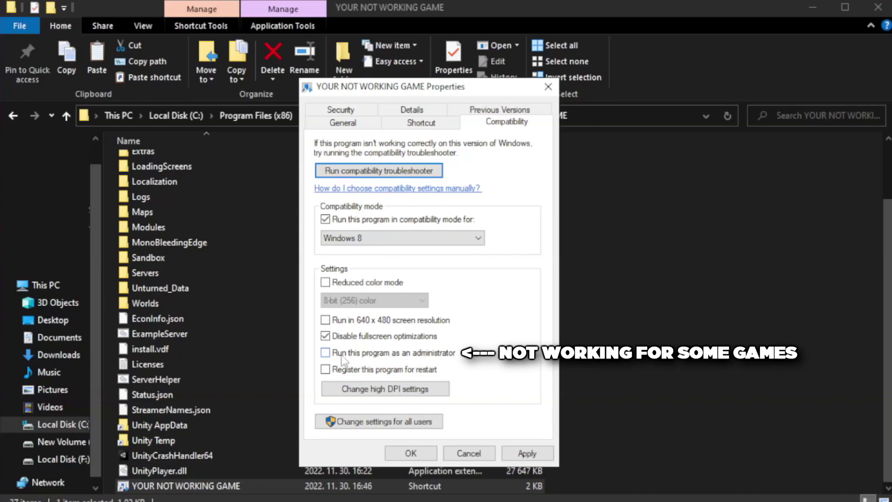
pyautogui.click(351, 358)
pyautogui.click(526, 453)
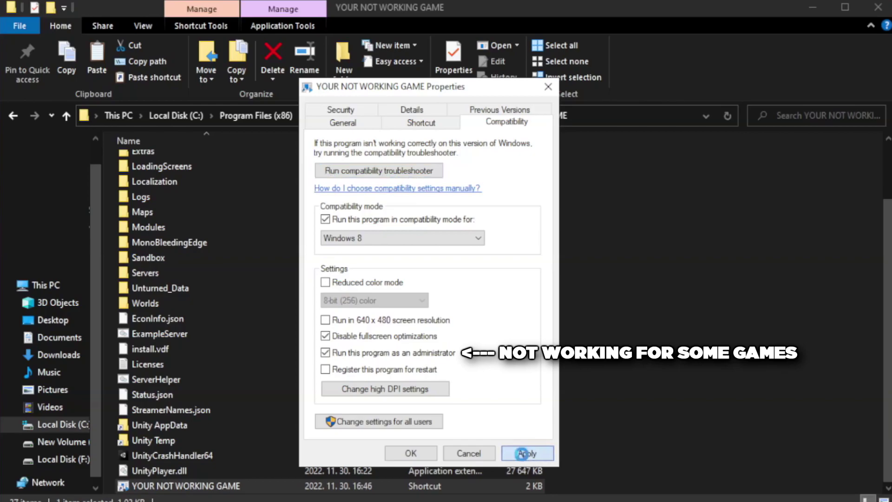
pyautogui.click(409, 455)
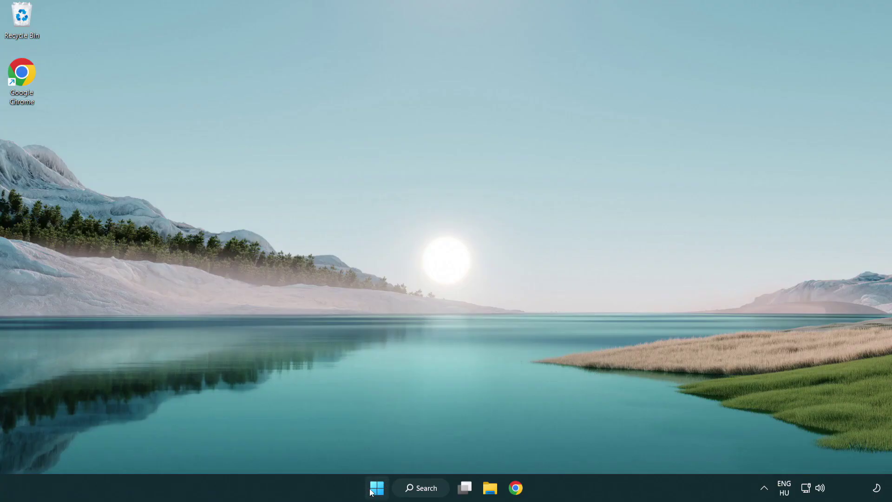
# - Launch Task Manager from the Start button's quick links menu
pyautogui.rightClick(377, 491)
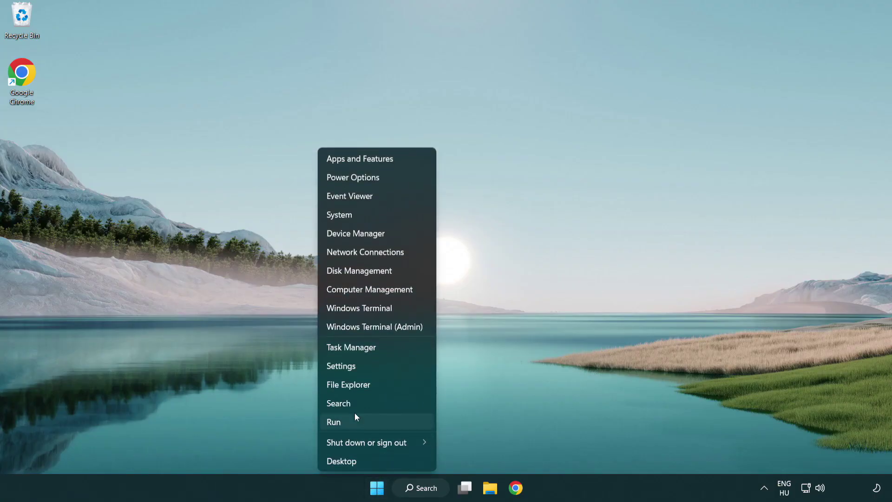
pyautogui.click(394, 353)
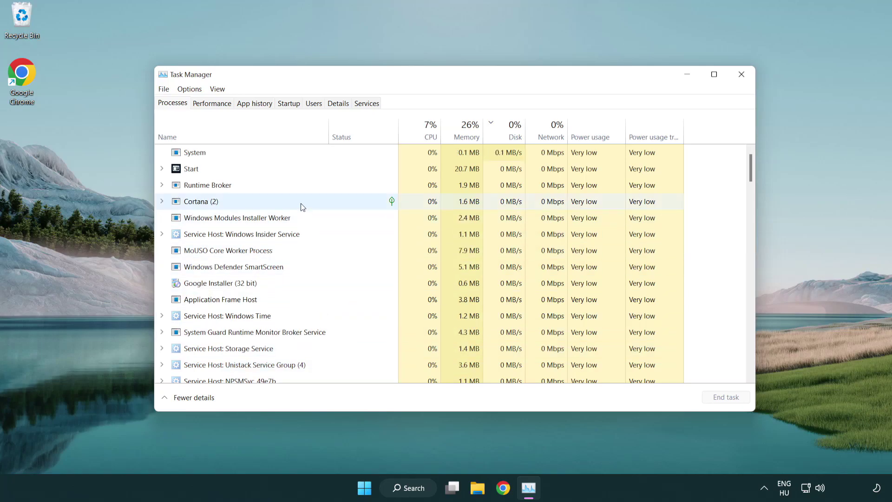
# - Disable Terminal, Phone Link, Cortana and Windows Security notifications at startup, then close Task Manager
pyautogui.click(289, 103)
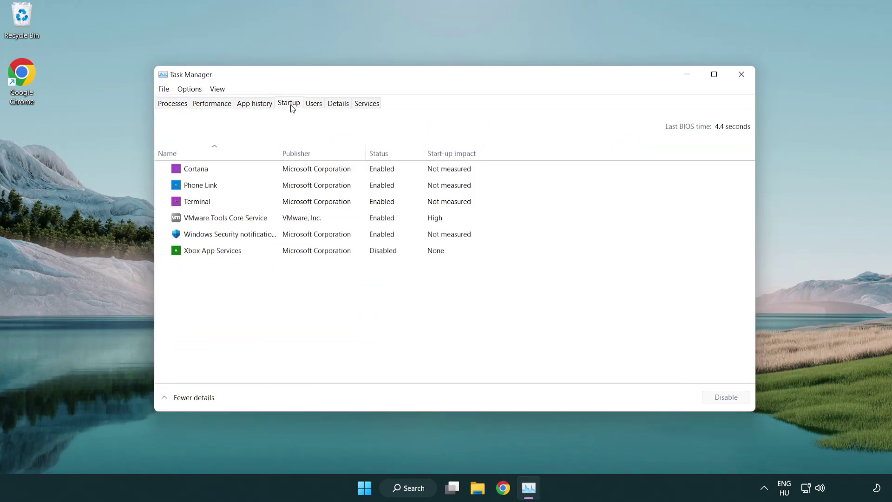
pyautogui.click(292, 203)
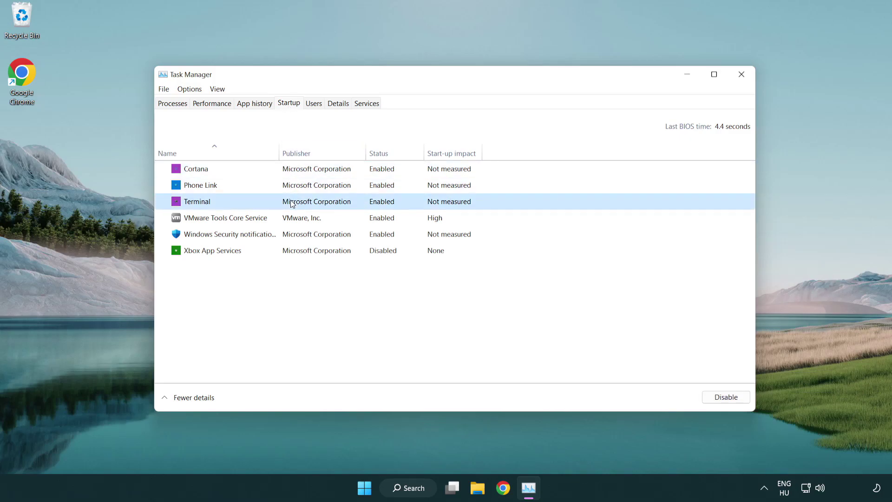
pyautogui.click(723, 397)
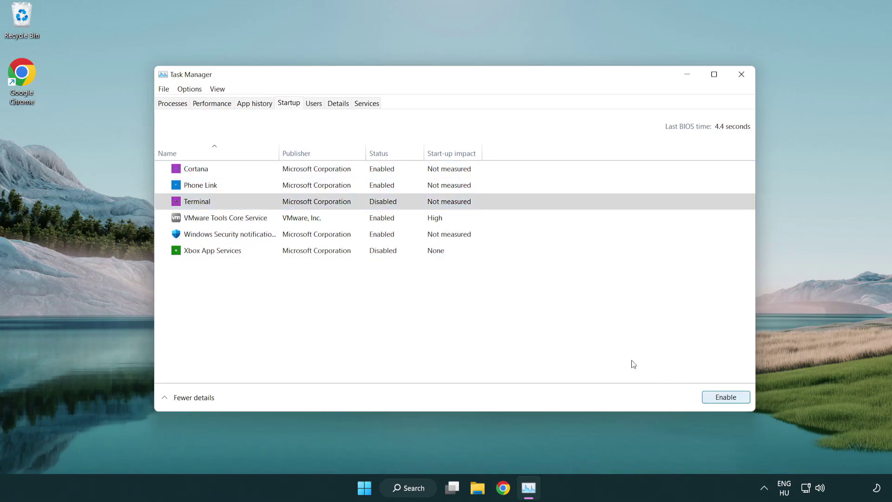
pyautogui.click(372, 188)
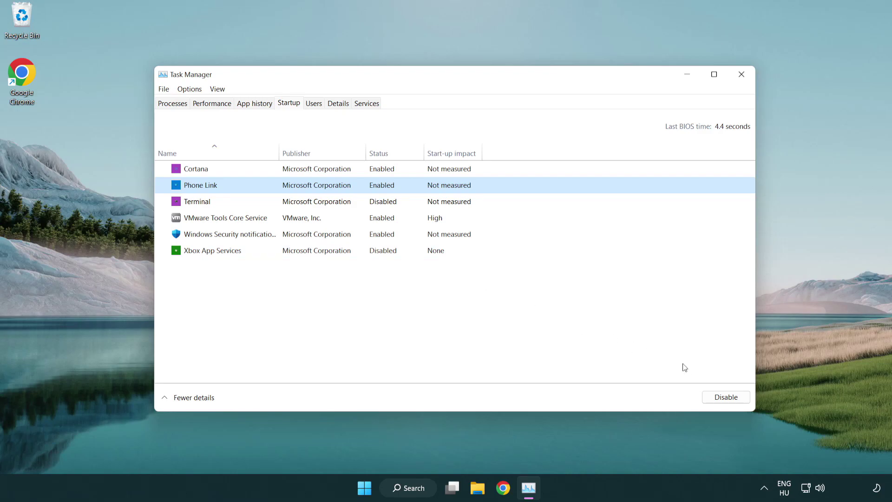
pyautogui.click(725, 398)
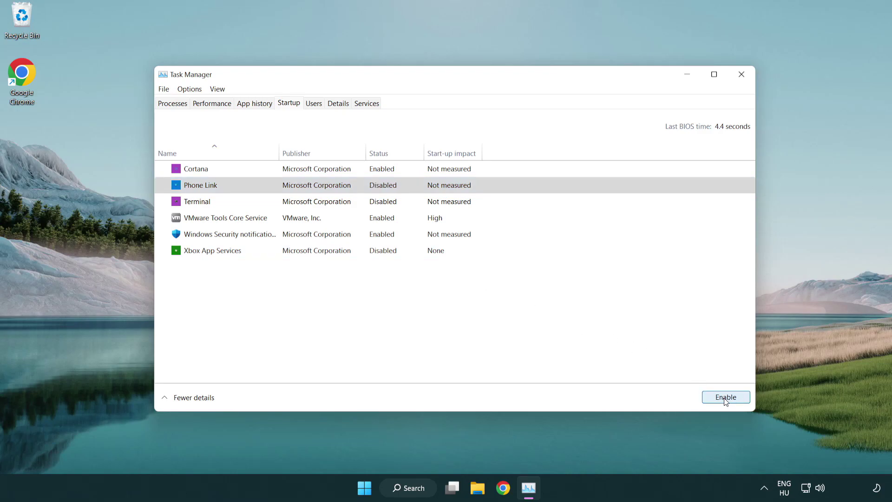
pyautogui.click(319, 174)
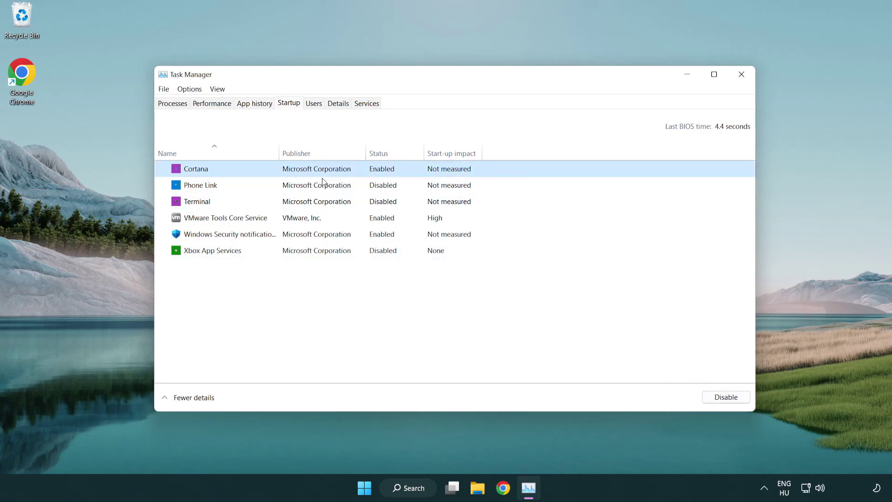
pyautogui.click(708, 395)
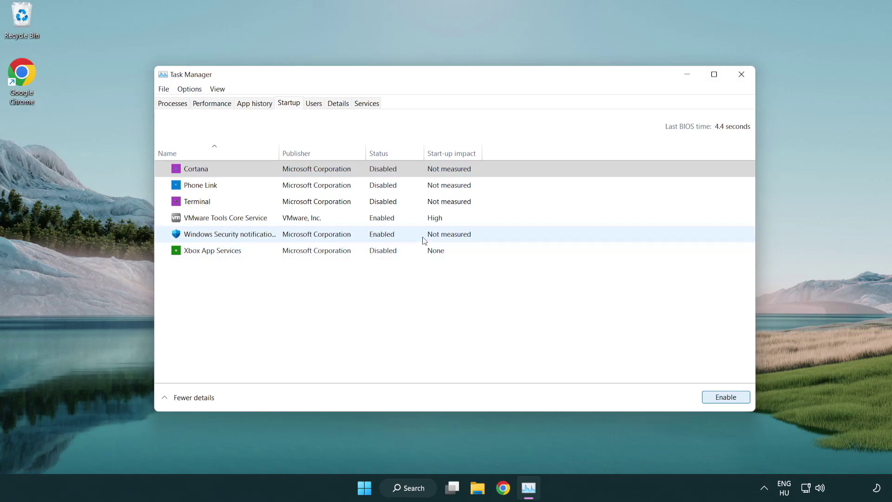
pyautogui.click(424, 241)
pyautogui.click(704, 396)
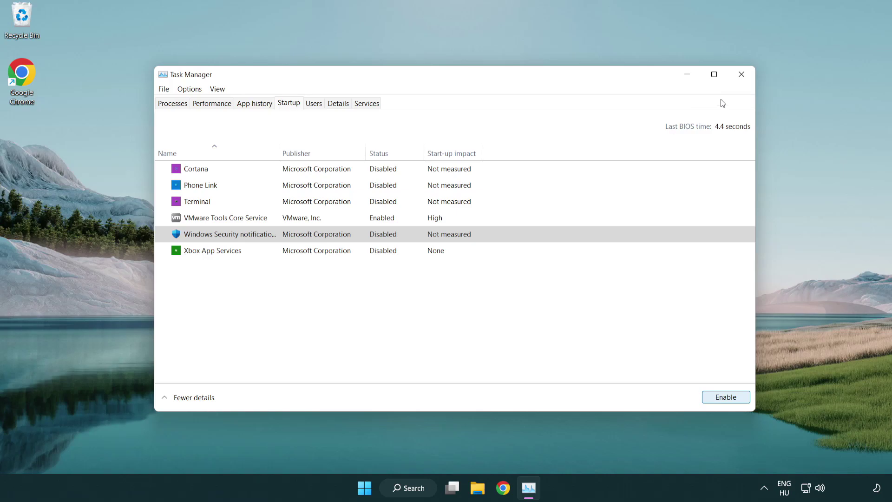
pyautogui.click(742, 75)
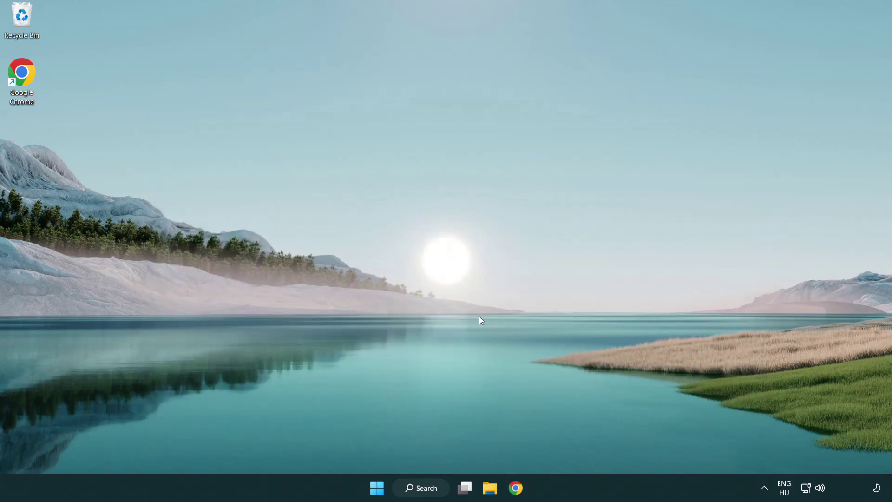
# - Search for 'cmd' and launch Command Prompt with Run as administrator
pyautogui.click(416, 487)
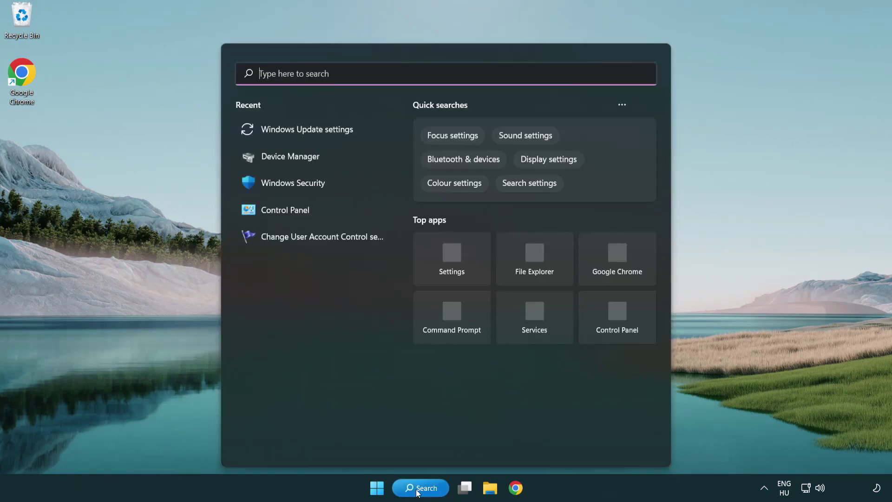
pyautogui.write('c')
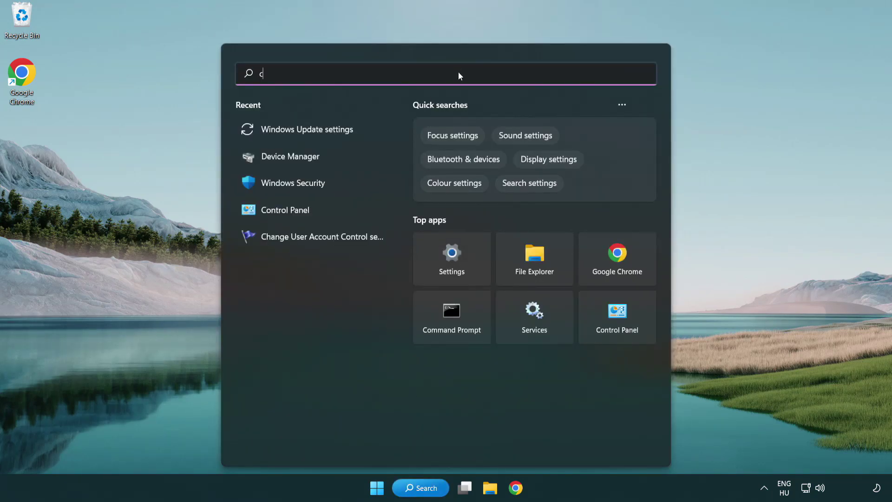
pyautogui.write('md')
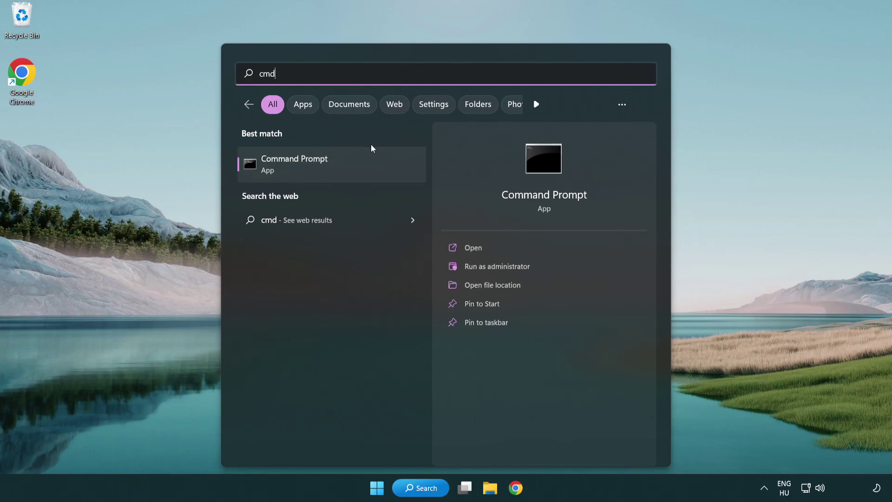
pyautogui.rightClick(342, 171)
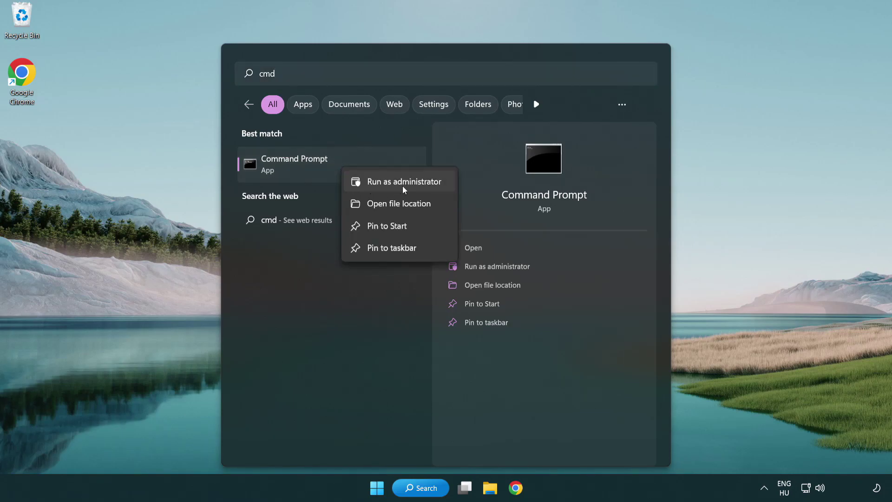
pyautogui.click(403, 185)
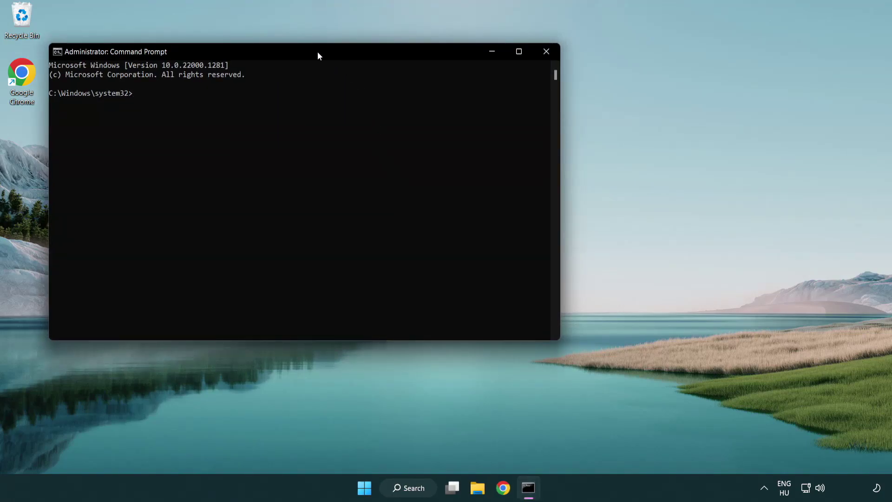
# - Run sfc /scannow in the elevated Command Prompt, then close the window once it completes
pyautogui.moveTo(318, 52); pyautogui.dragTo(449, 92)
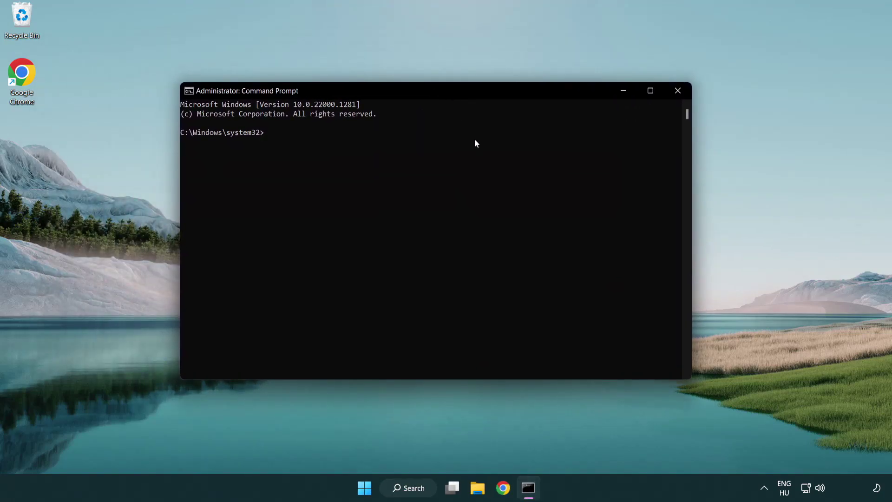
pyautogui.write('sfc /')
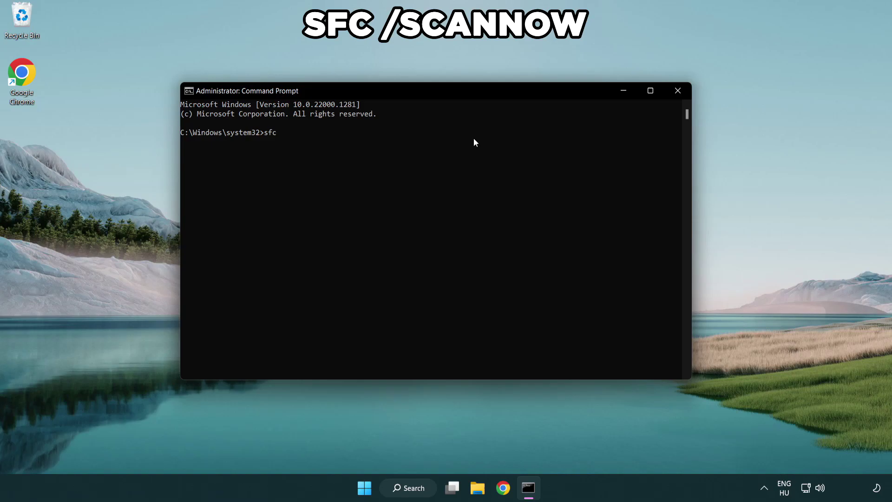
pyautogui.write('scannow')
pyautogui.press('Return')
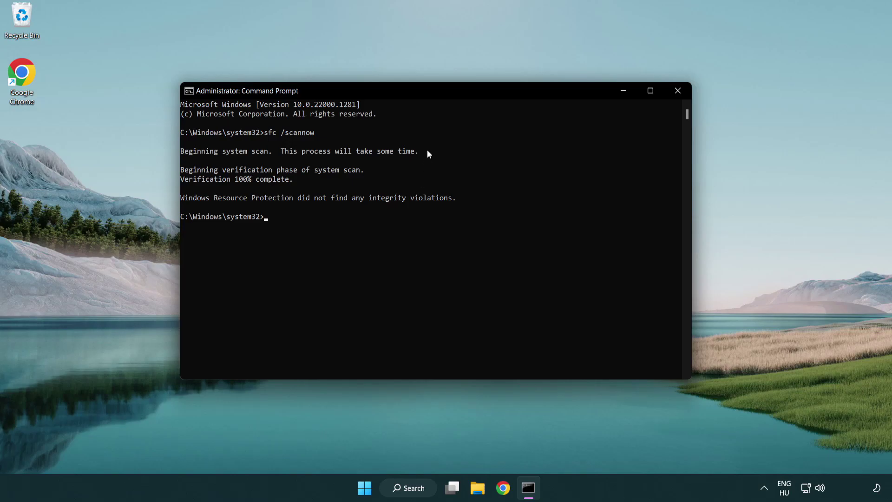
pyautogui.click(681, 94)
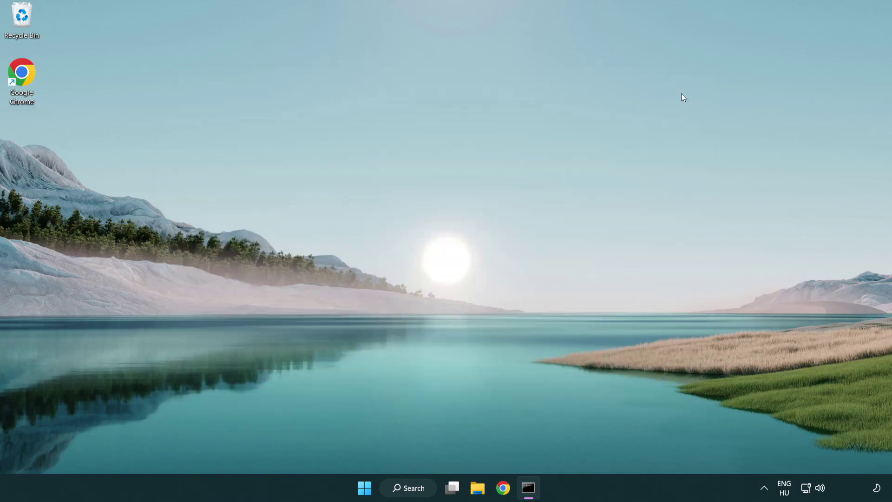
pyautogui.click(380, 485)
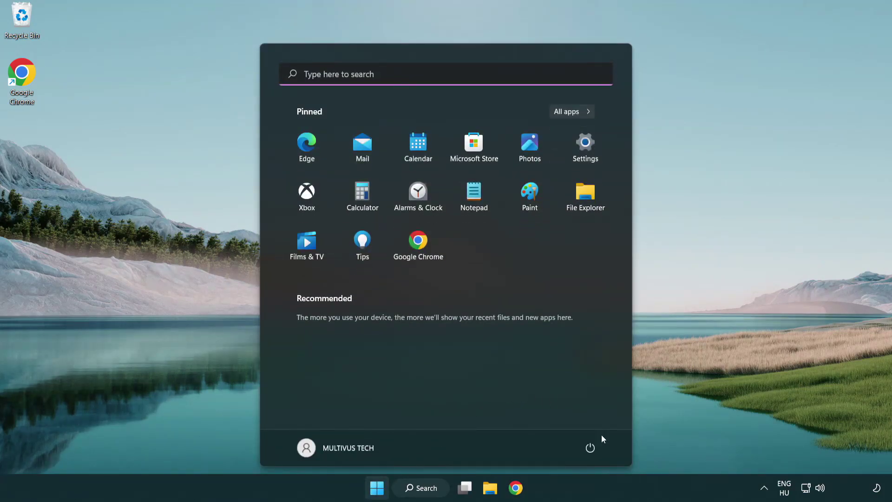
pyautogui.click(590, 448)
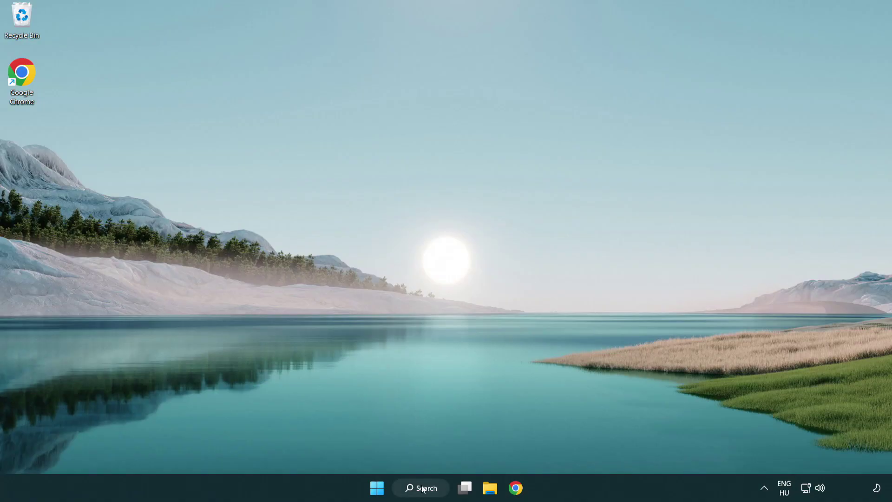
# - Search for 'security' and launch the Windows Security app
pyautogui.click(424, 495)
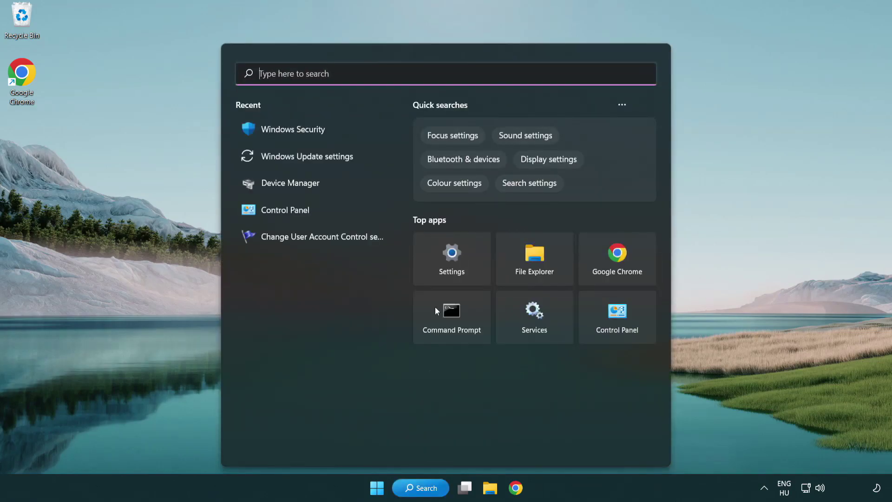
pyautogui.write('se')
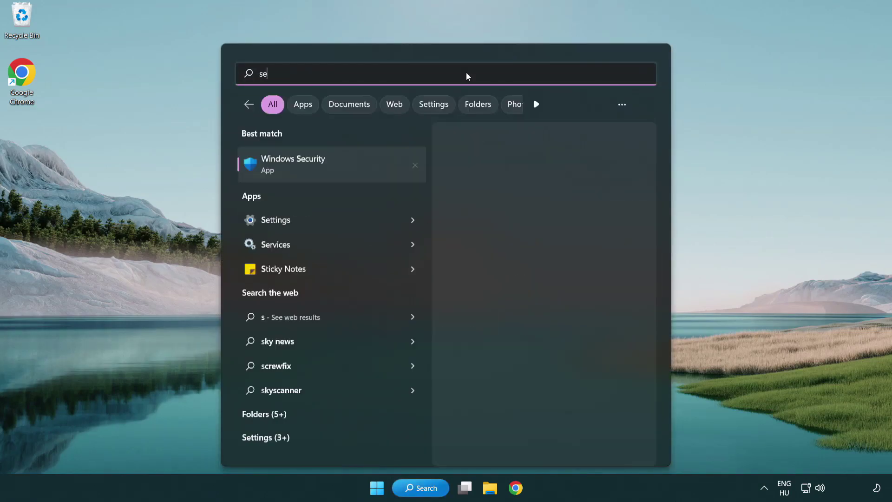
pyautogui.write('curi')
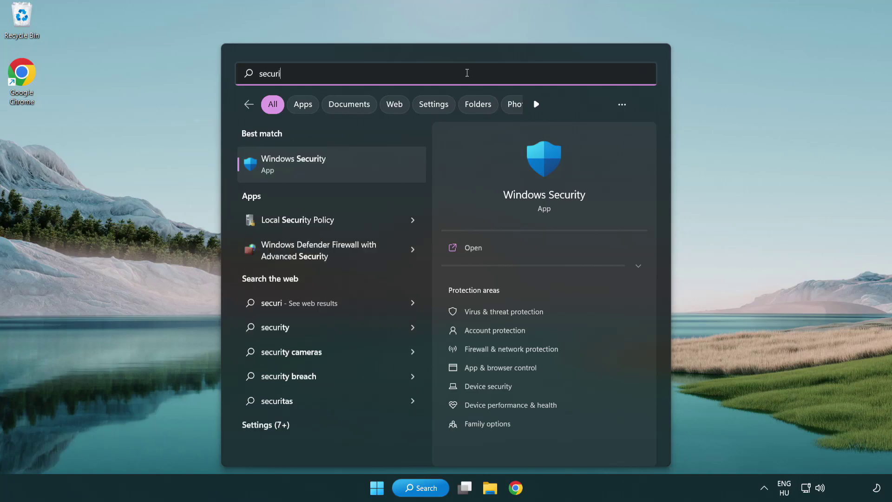
pyautogui.write('ty')
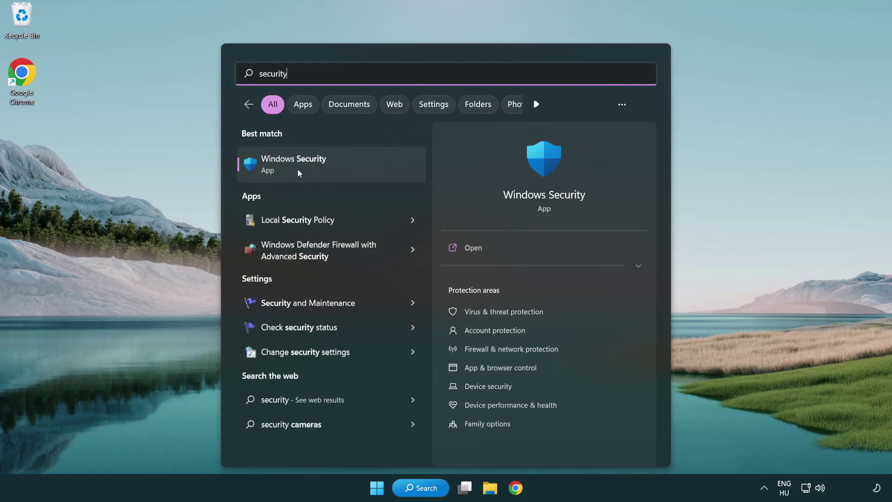
pyautogui.click(365, 171)
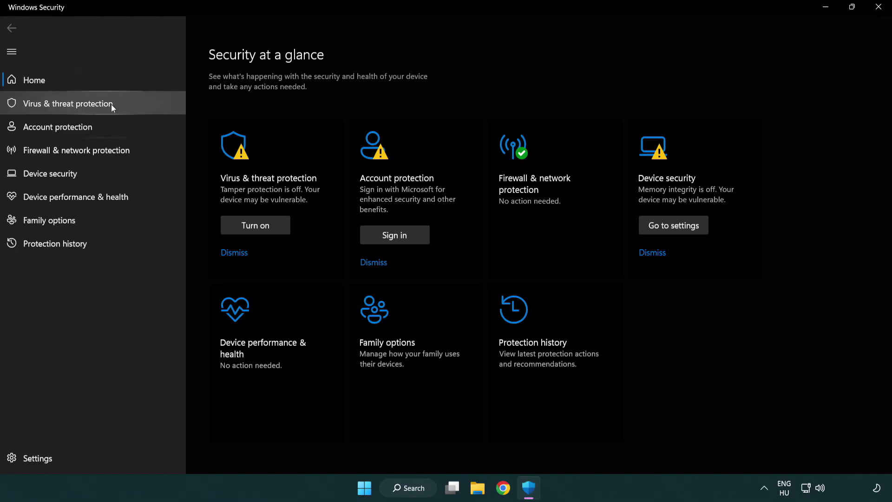
# - Go to Virus & threat protection > Manage settings > Add or remove exclusions
pyautogui.click(135, 104)
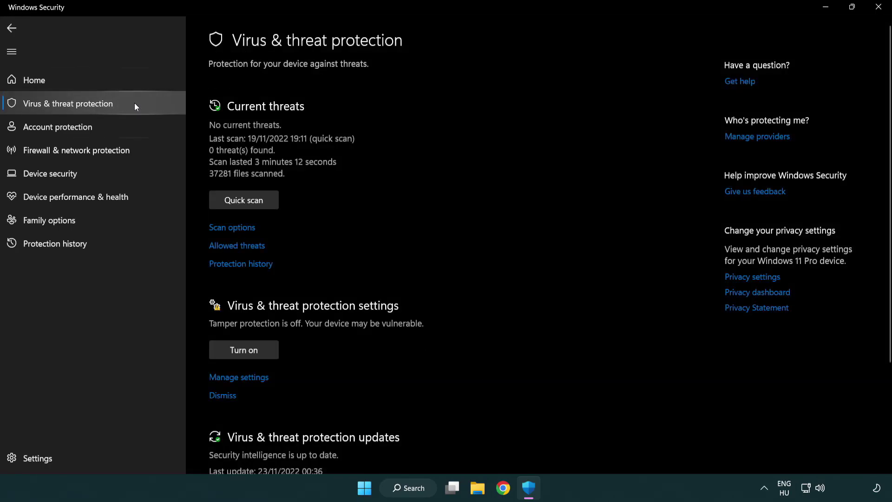
pyautogui.scroll(-2, 254, 199)
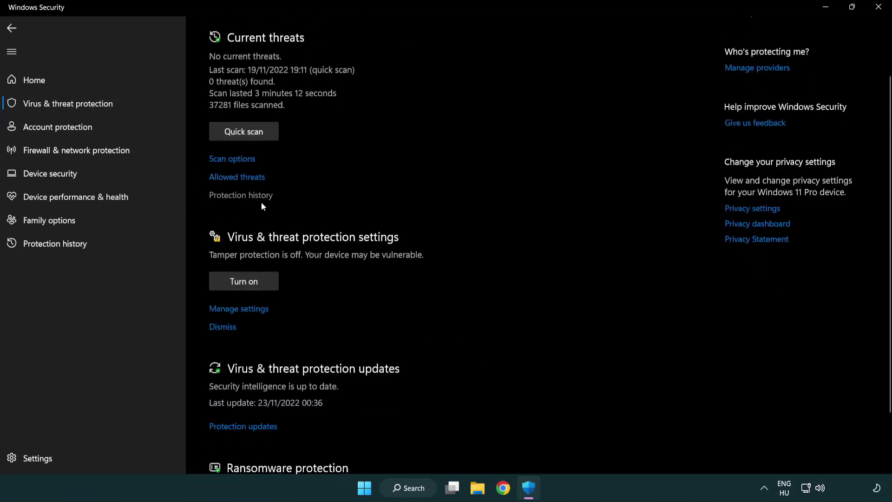
pyautogui.click(237, 310)
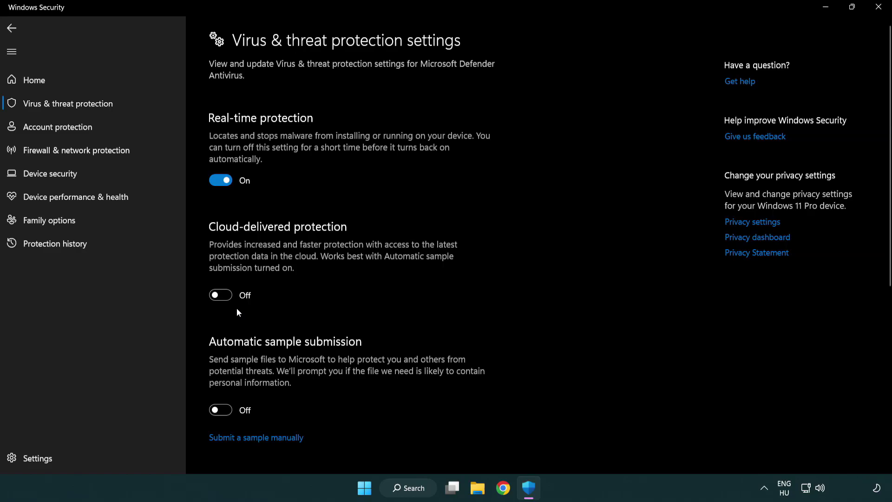
pyautogui.scroll(-6, 237, 309)
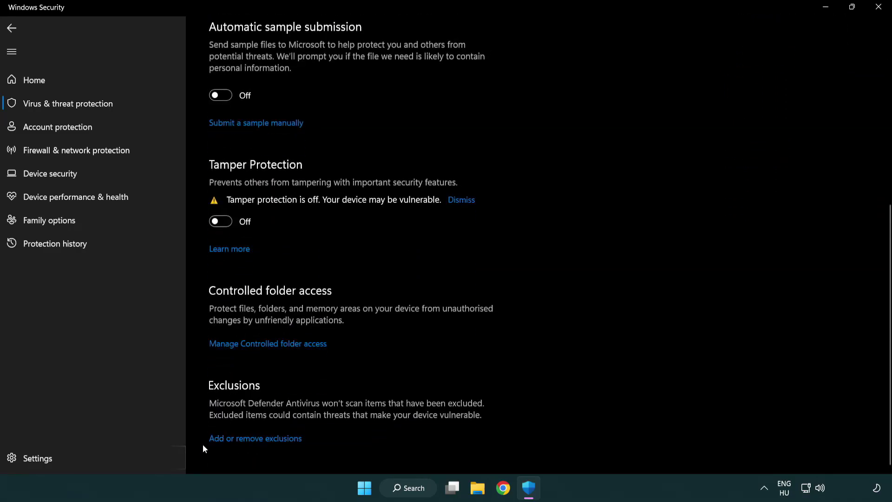
pyautogui.click(283, 439)
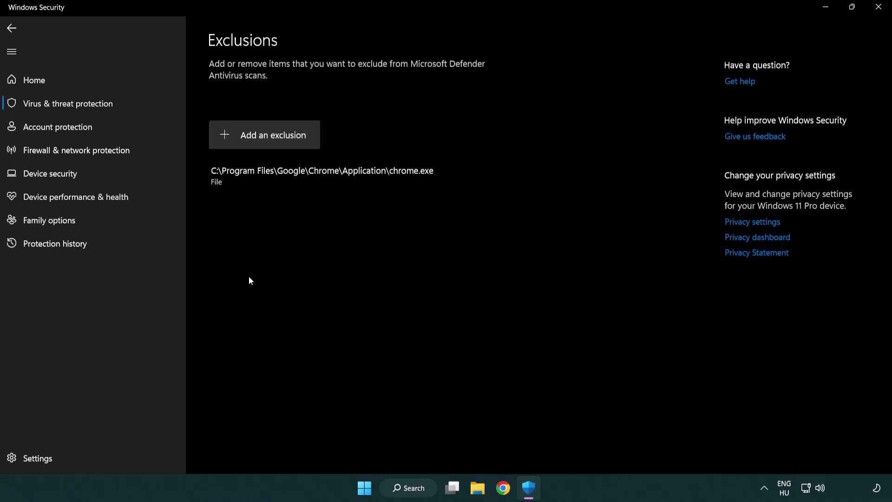
# - Add a File exclusion for the shortcut in C:\Program Files (x86)\NOT WORKING APP
pyautogui.click(267, 138)
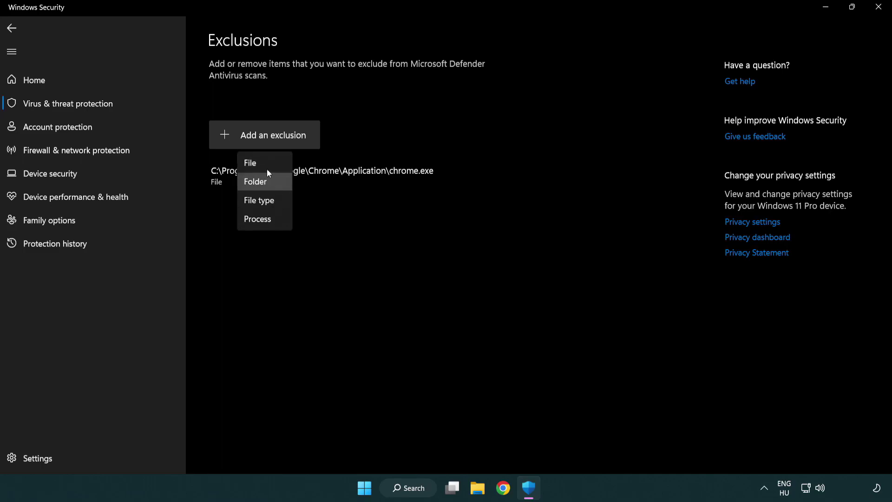
pyautogui.click(269, 166)
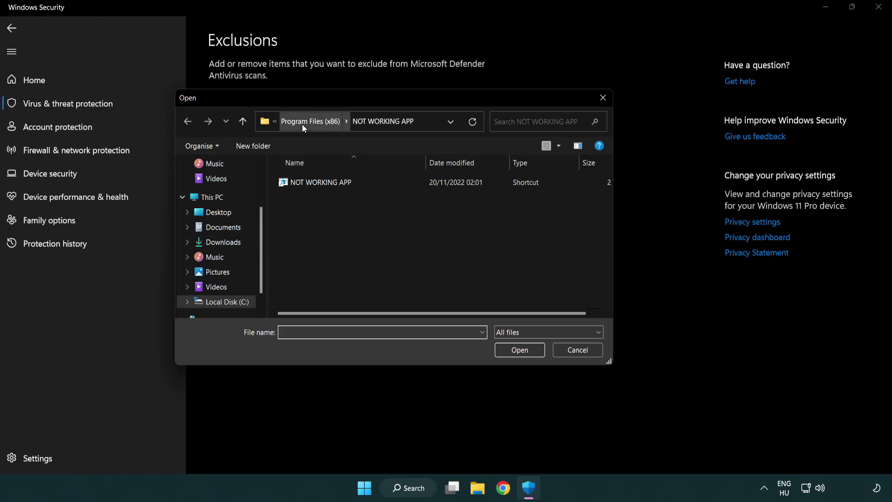
pyautogui.click(302, 122)
pyautogui.click(306, 123)
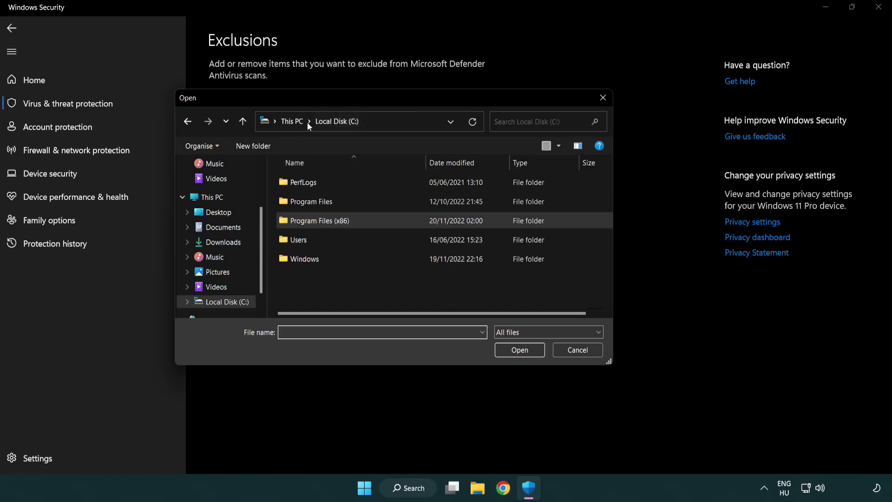
pyautogui.click(302, 123)
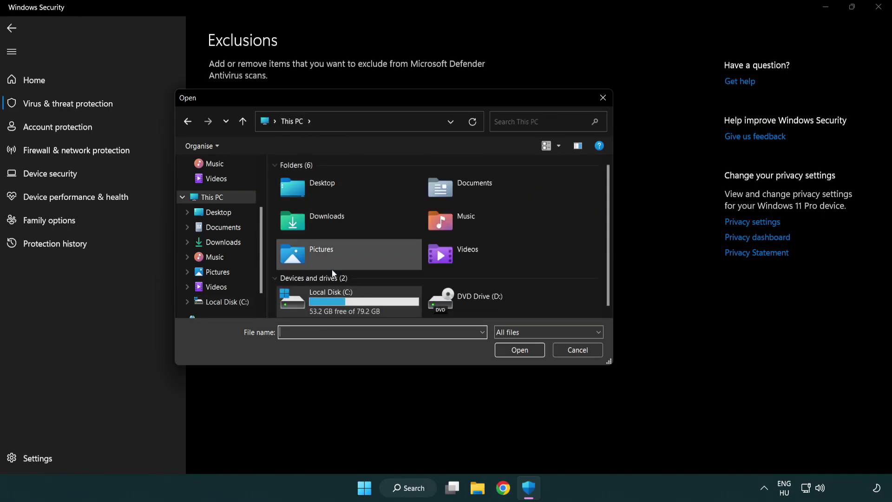
pyautogui.doubleClick(325, 306)
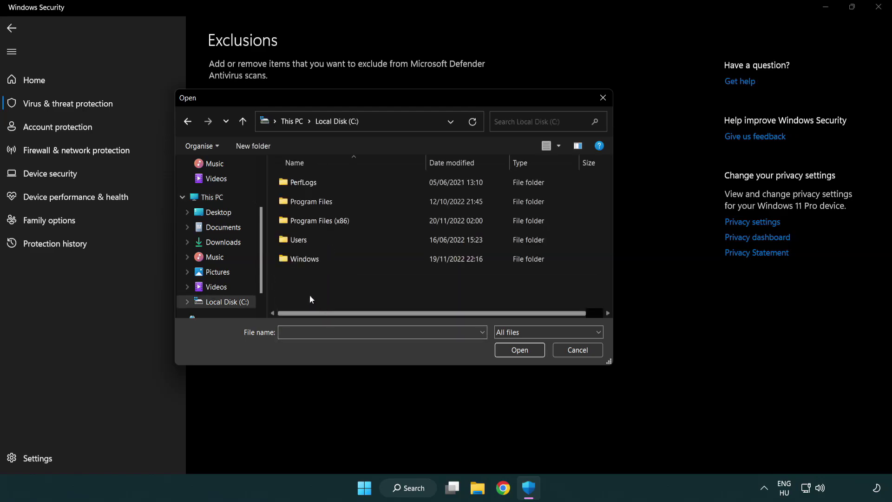
pyautogui.doubleClick(326, 219)
pyautogui.doubleClick(332, 299)
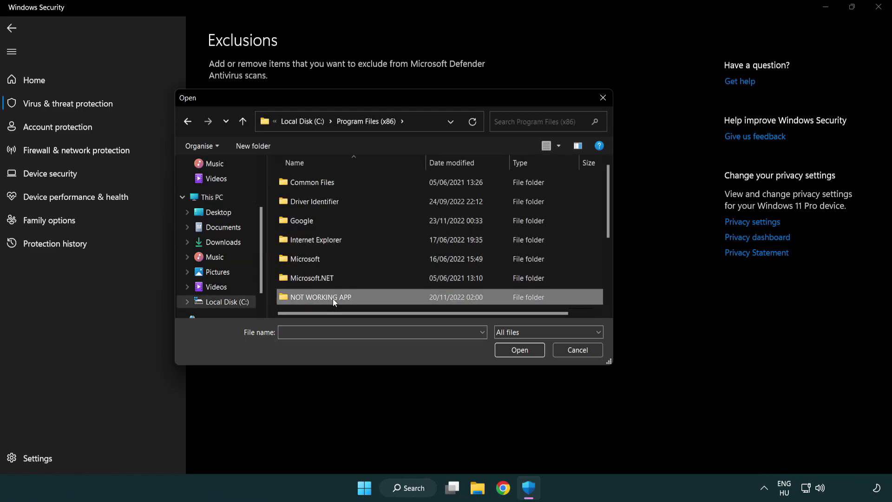
pyautogui.click(314, 181)
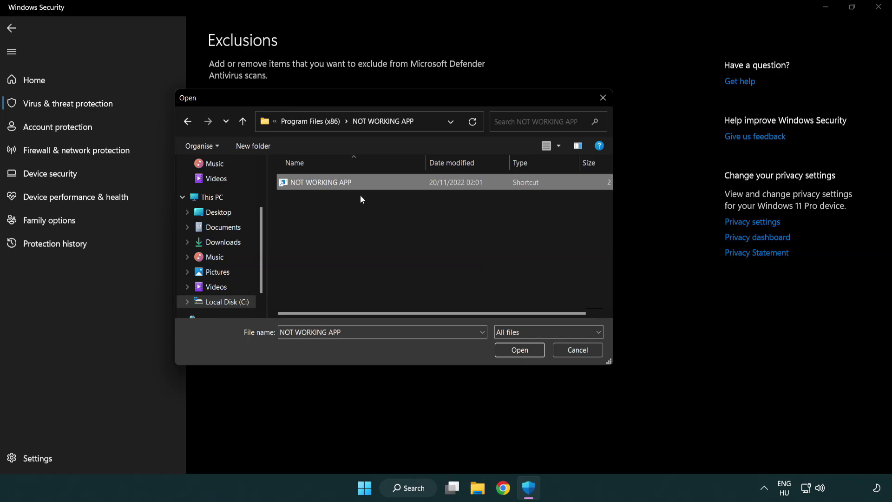
pyautogui.click(519, 356)
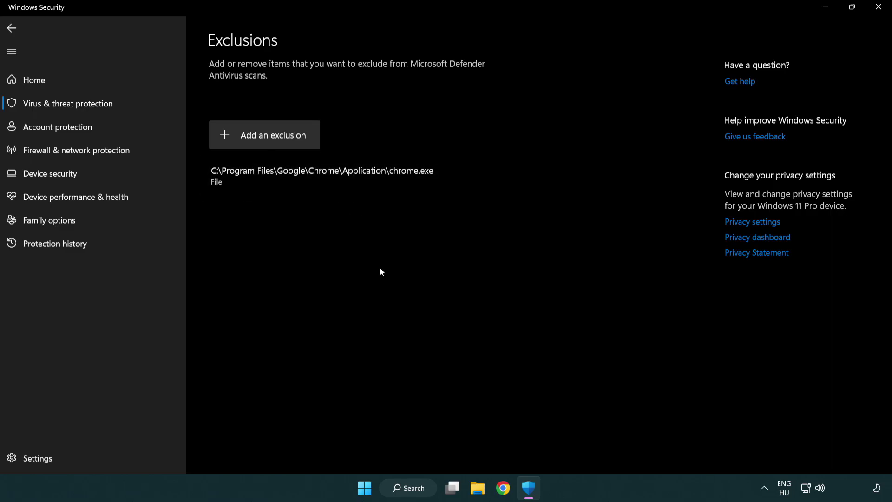
# - Close Windows Security and bring up the Start menu's Sleep, Shut down and Restart options
pyautogui.click(879, 8)
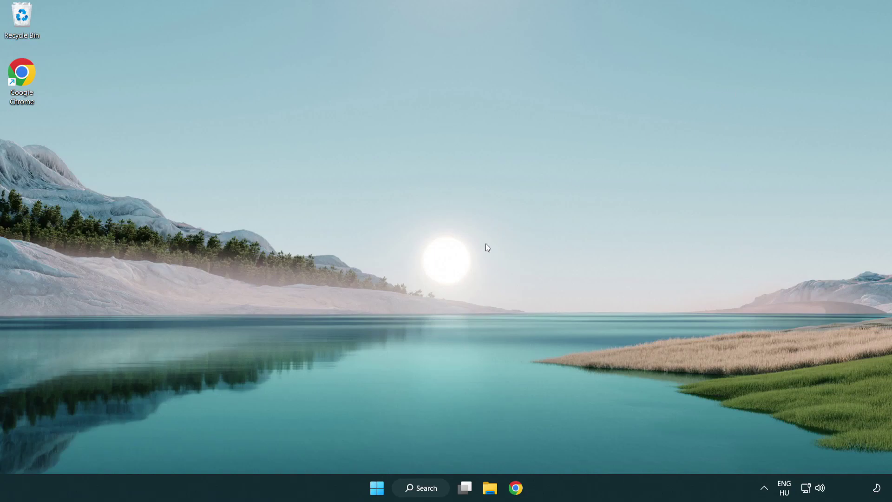
pyautogui.click(368, 490)
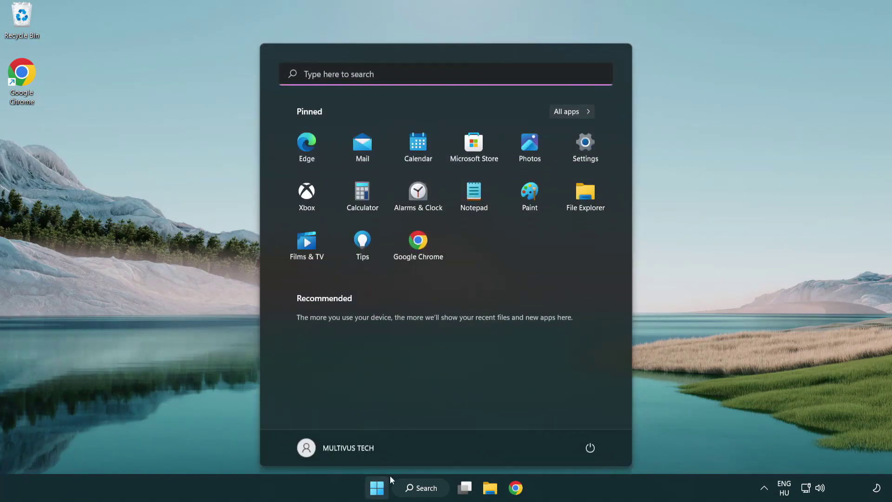
pyautogui.click(594, 446)
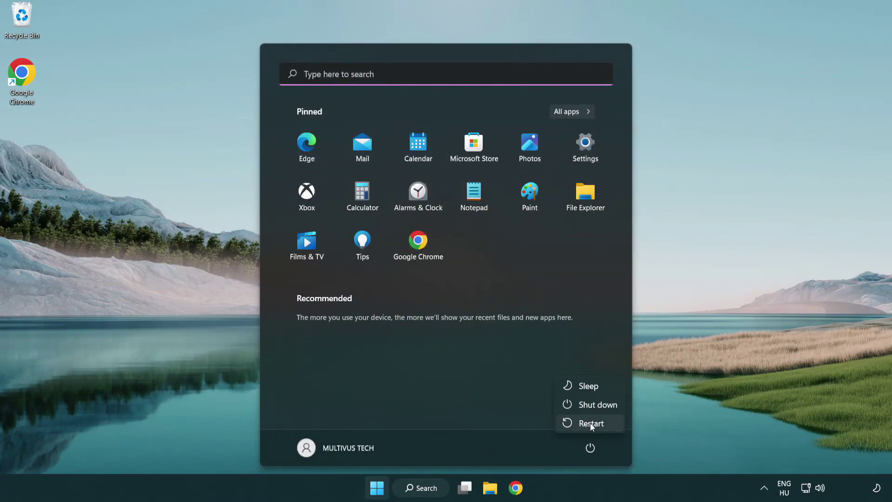